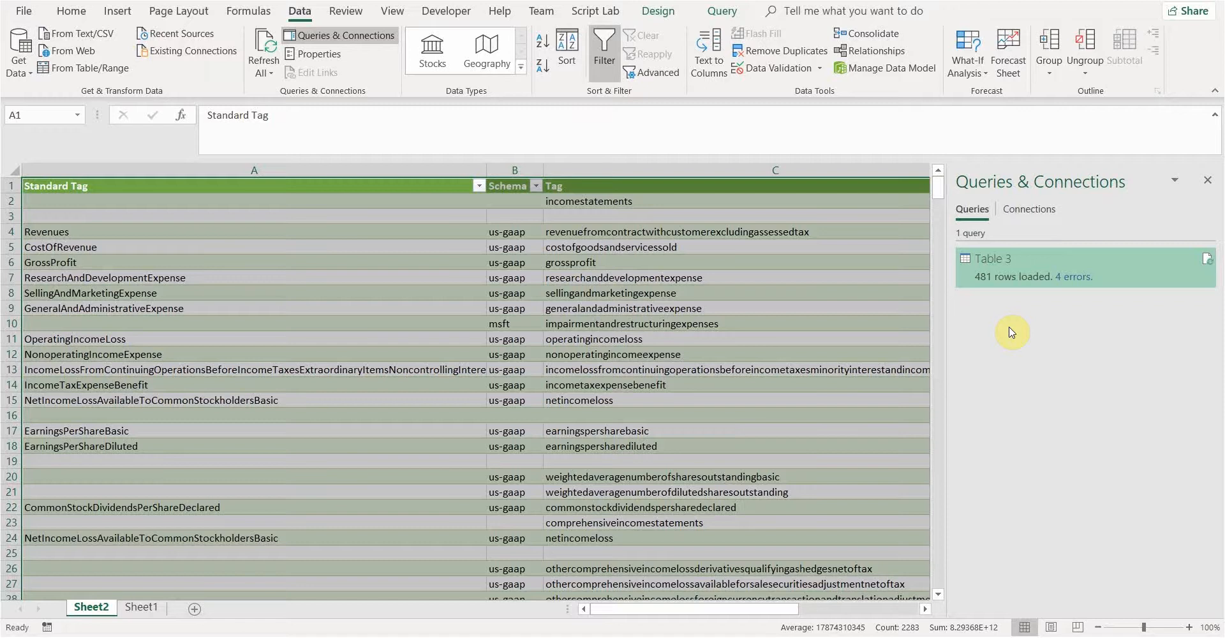
Double-click the Table 3 query in Queries & Connections to open it in Power Query Editor
{"action": "double_click", "coordinate": [1009, 270]}
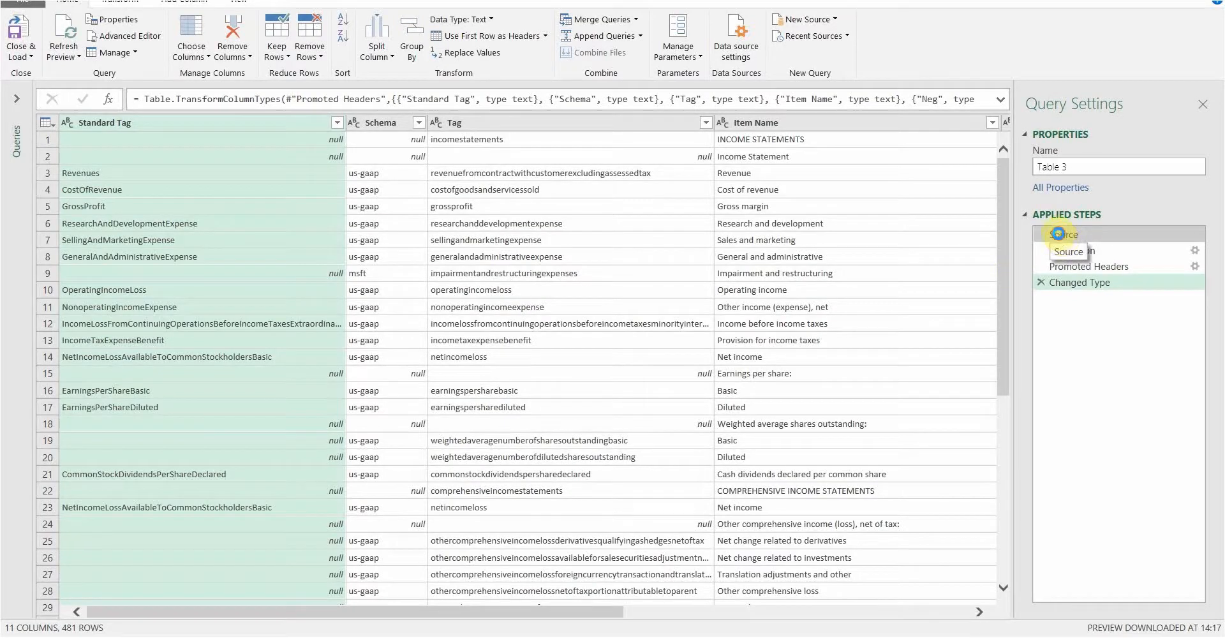
{"action": "left_click", "coordinate": [1061, 238]}
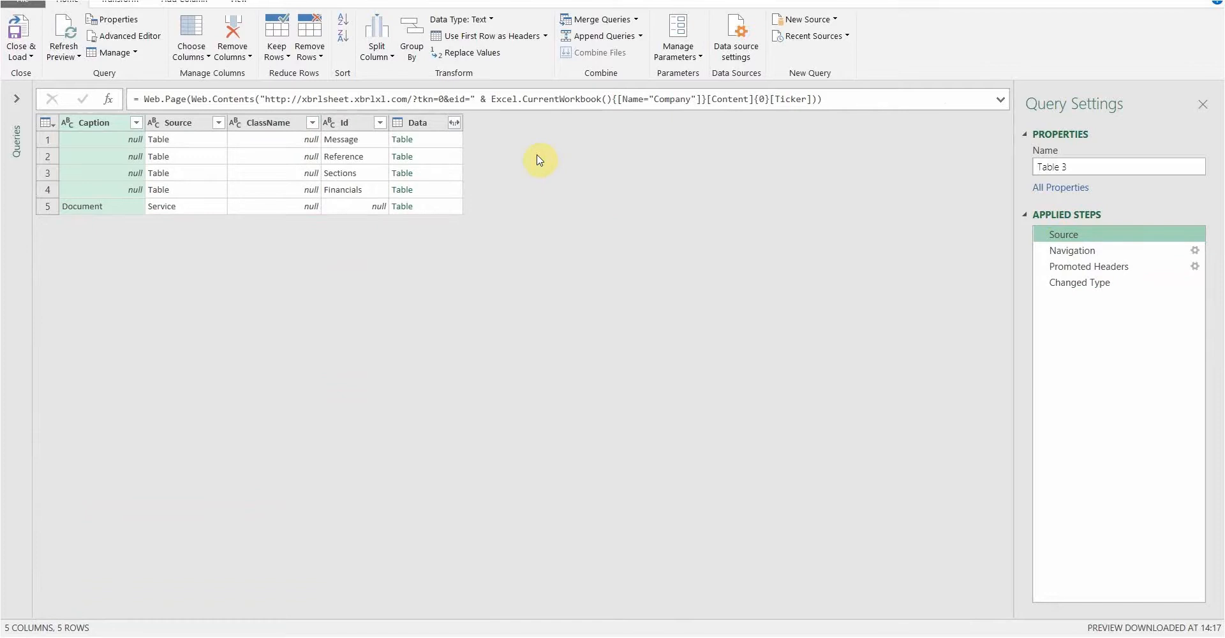
{"action": "left_click", "coordinate": [566, 100]}
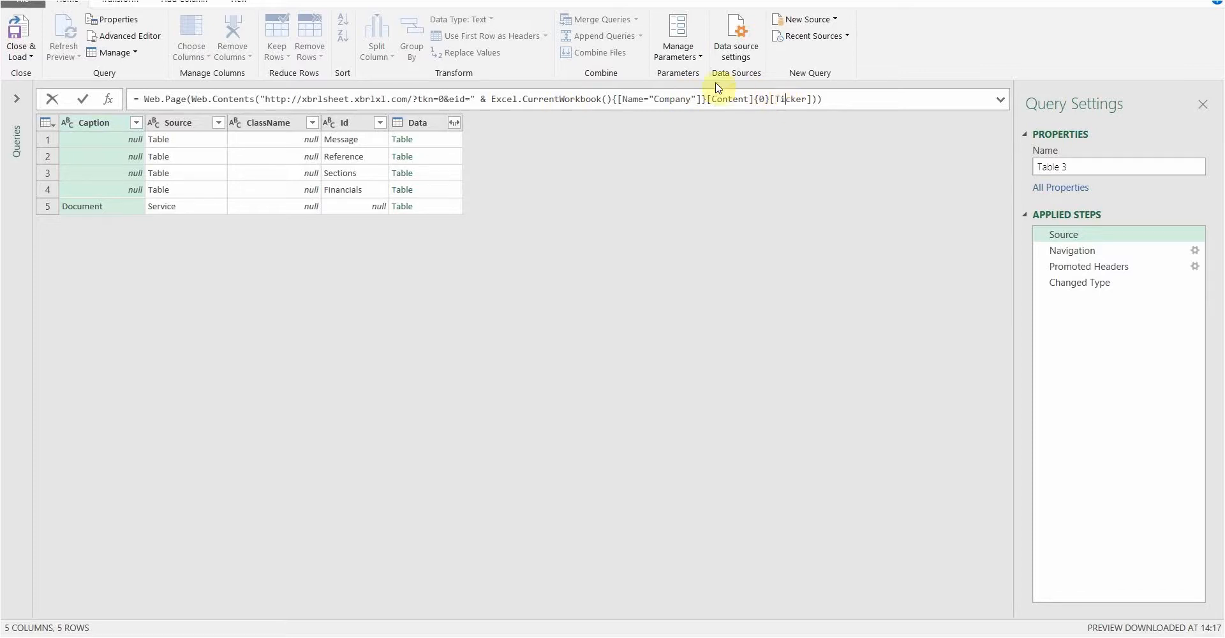
{"action": "left_click", "coordinate": [676, 99]}
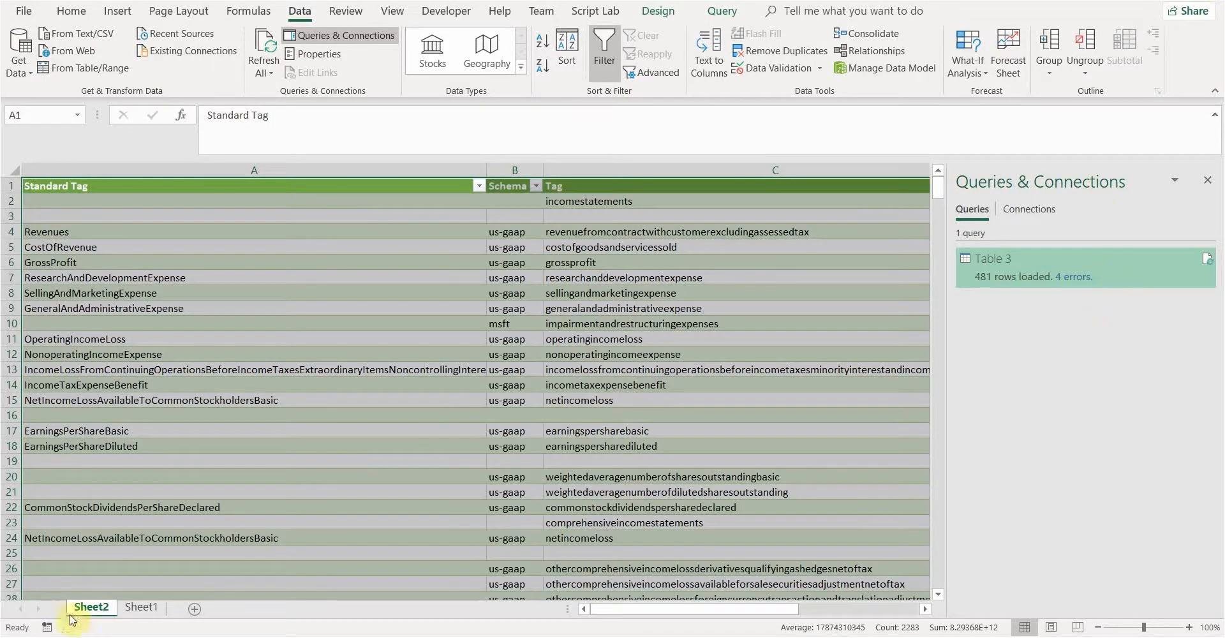
On Sheet1, below the MSFT Ticker table, enter 99 in cell A5
{"action": "left_click", "coordinate": [141, 607]}
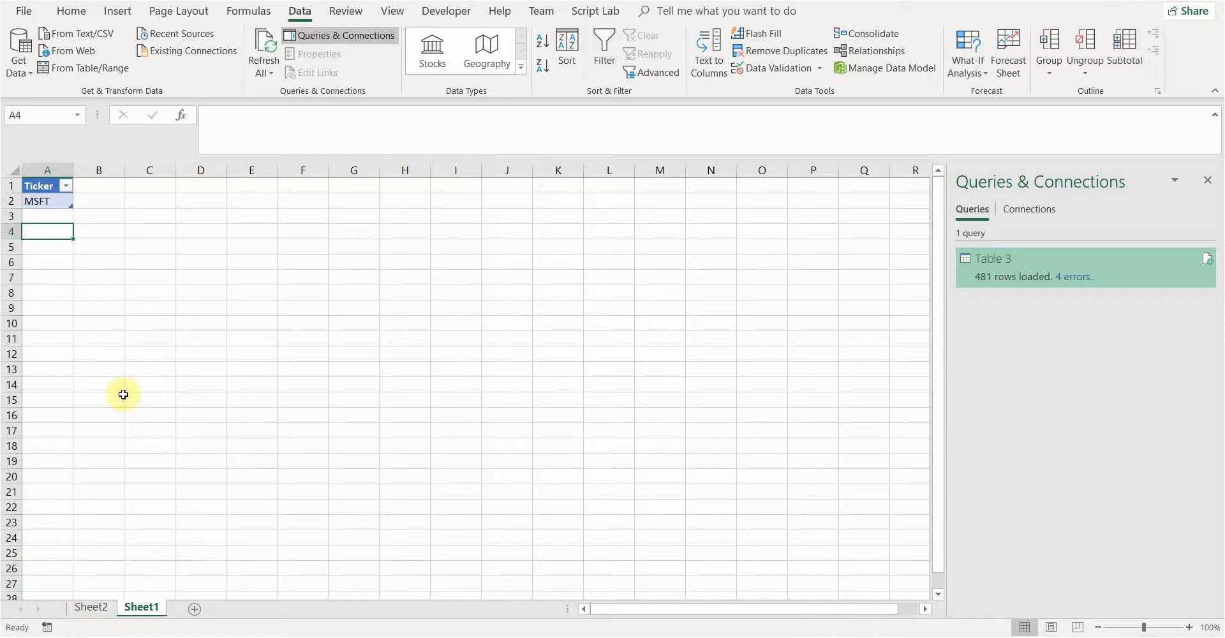
{"action": "left_click", "coordinate": [42, 203]}
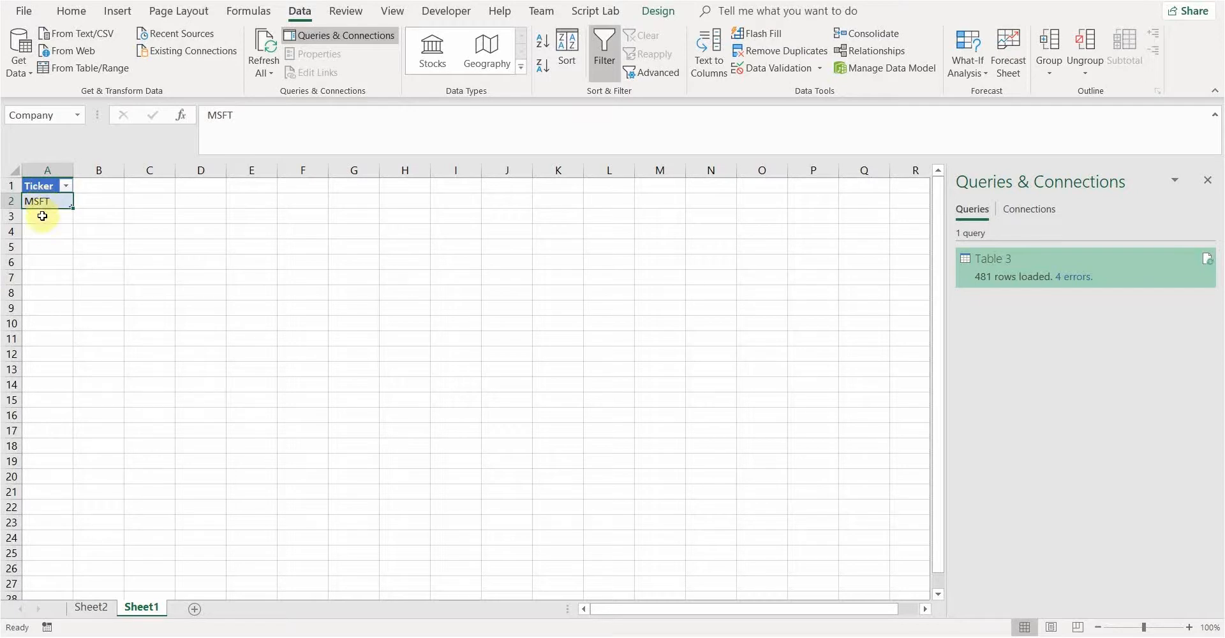
{"action": "left_click", "coordinate": [47, 231]}
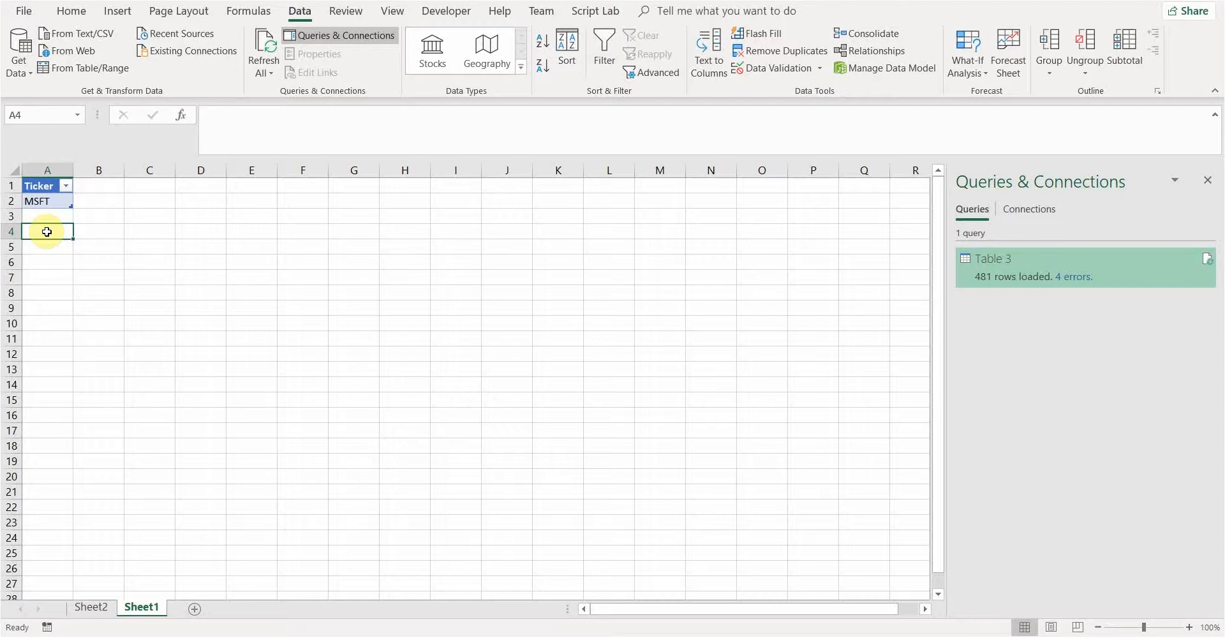
{"action": "left_click", "coordinate": [52, 249]}
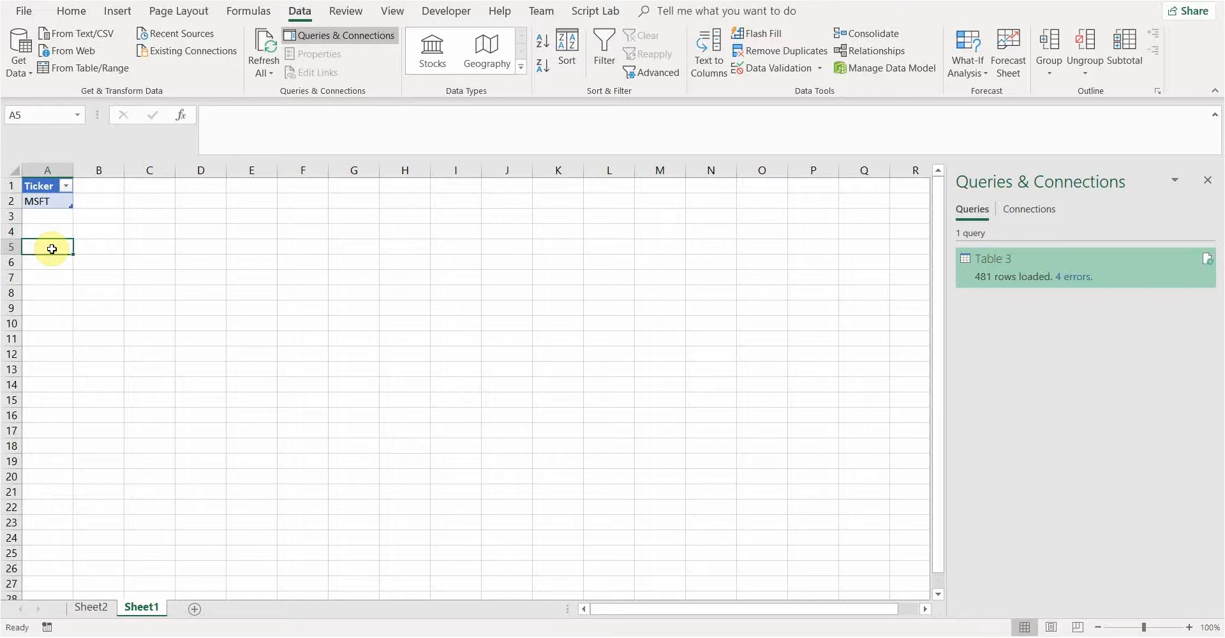
{"action": "type", "text": "99"}
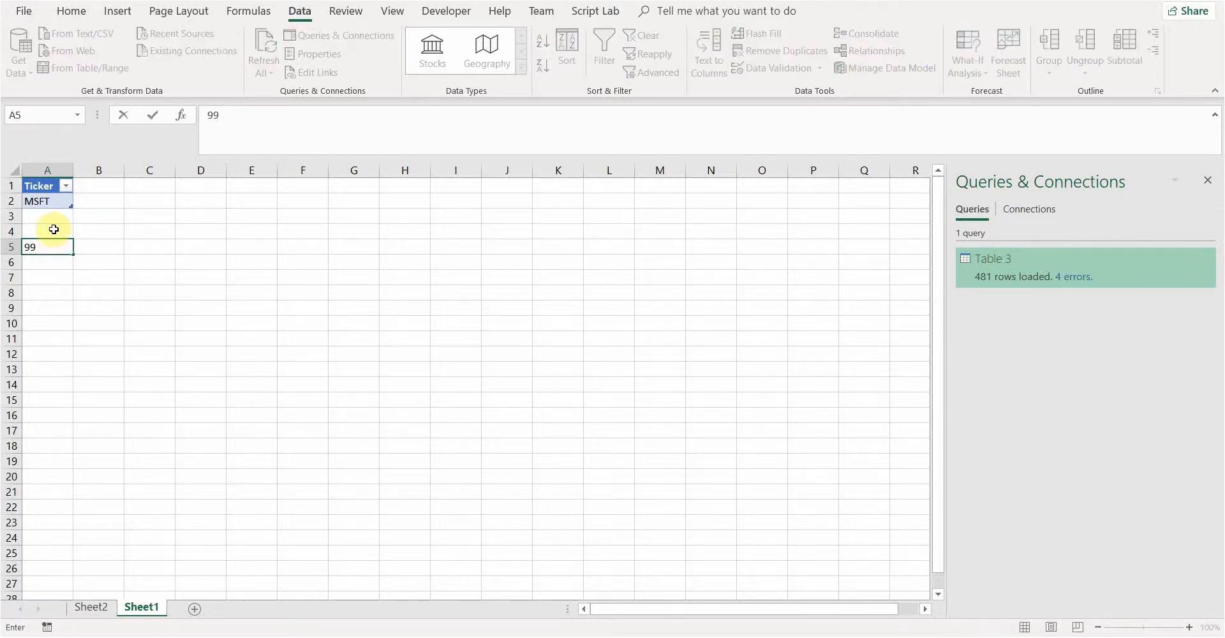
{"action": "left_click", "coordinate": [54, 230]}
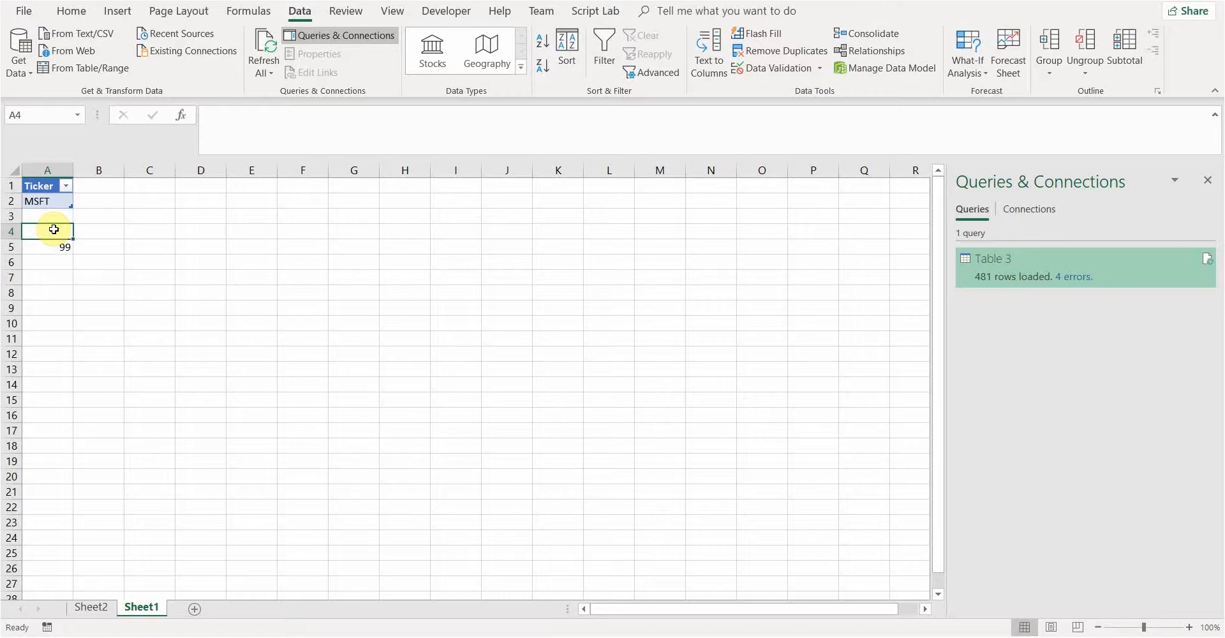
Type the heading Token in A4 and select the range A4:A5
{"action": "type", "text": "Toekn"}
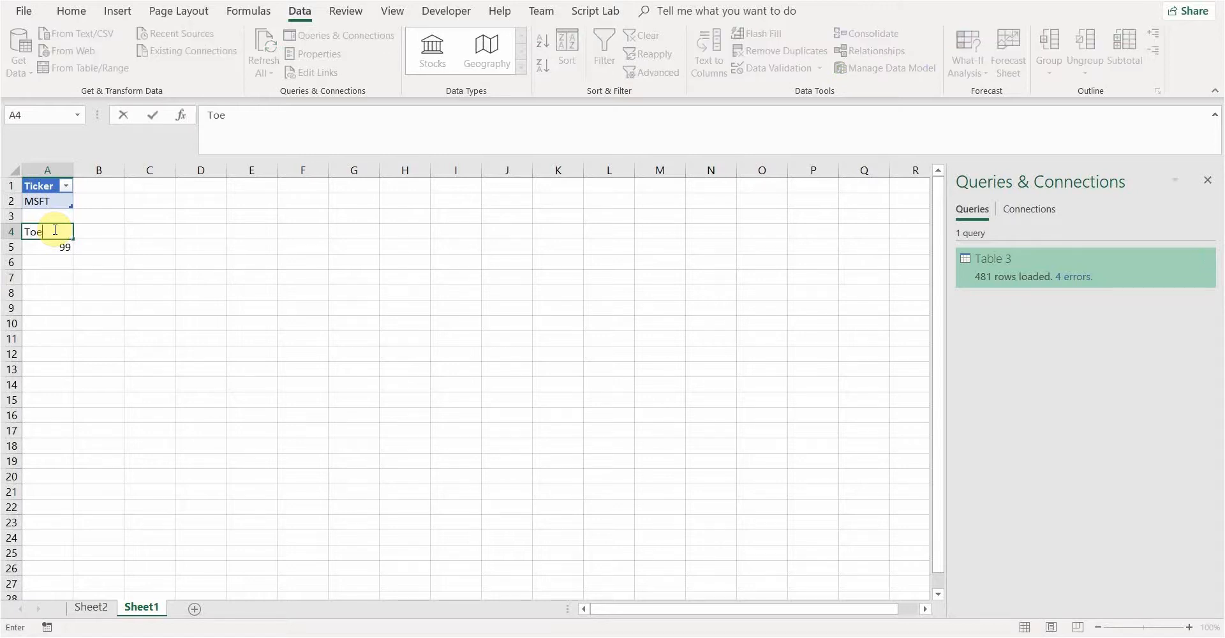
{"action": "key", "text": "BackSpace"}
{"action": "key", "text": "BackSpace"}
{"action": "key", "text": "BackSpace"}
{"action": "type", "text": "ken"}
{"action": "key", "text": "Return"}
{"action": "left_click", "coordinate": [51, 231]}
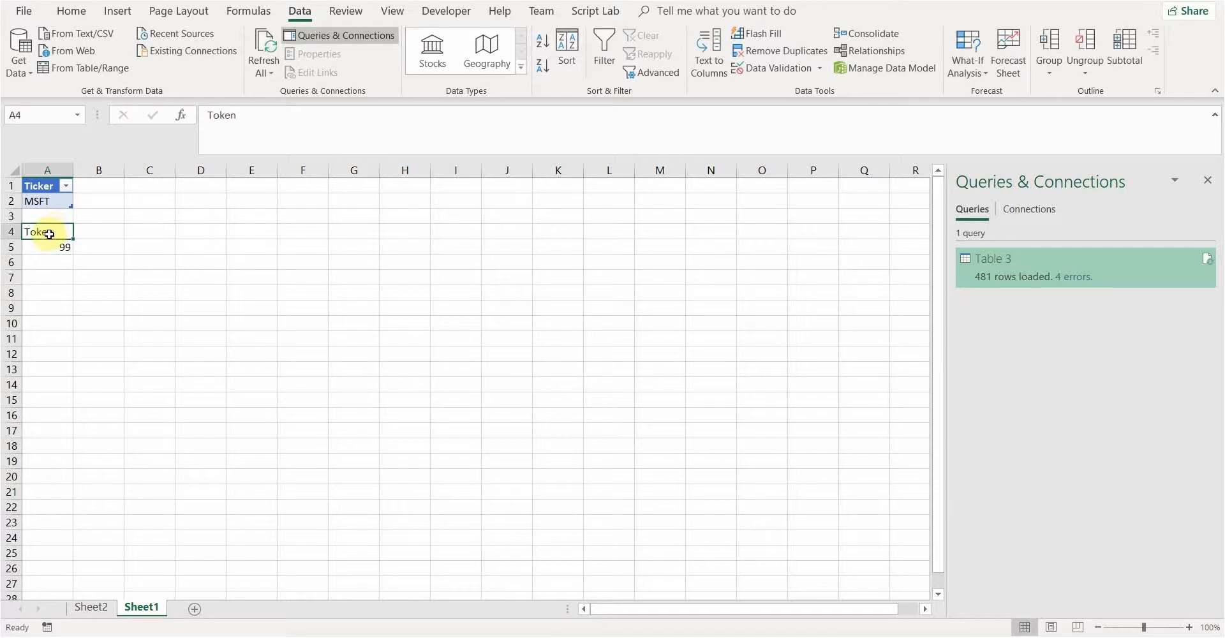
{"action": "left_click", "coordinate": [46, 249], "text": "shift"}
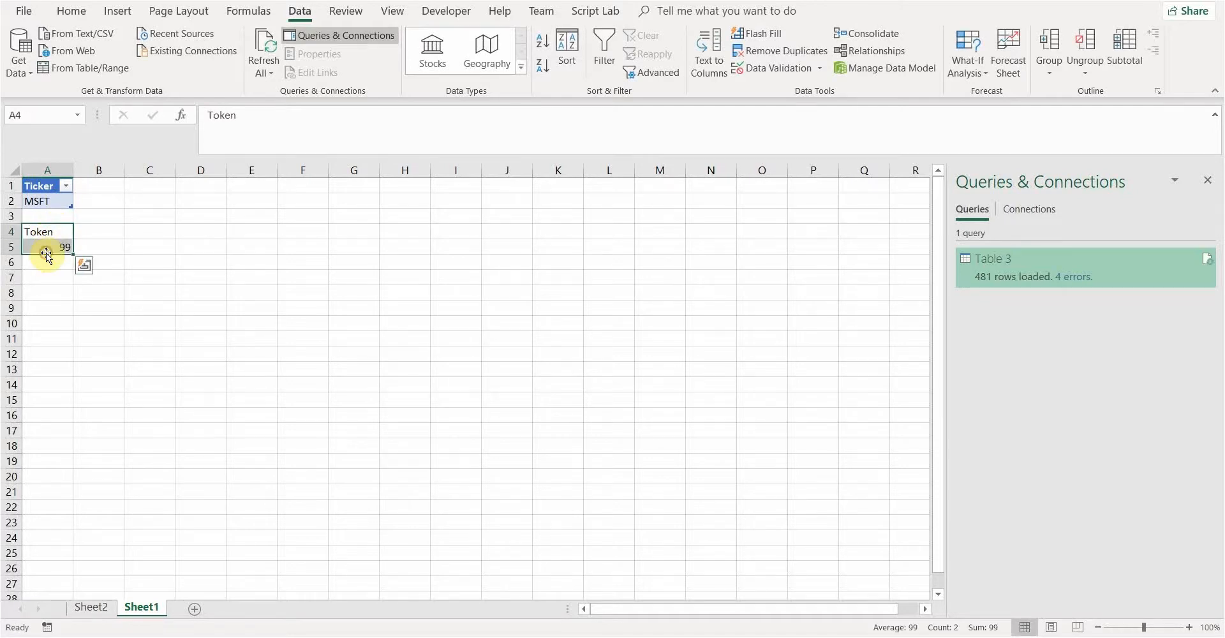
{"action": "left_click", "coordinate": [120, 8]}
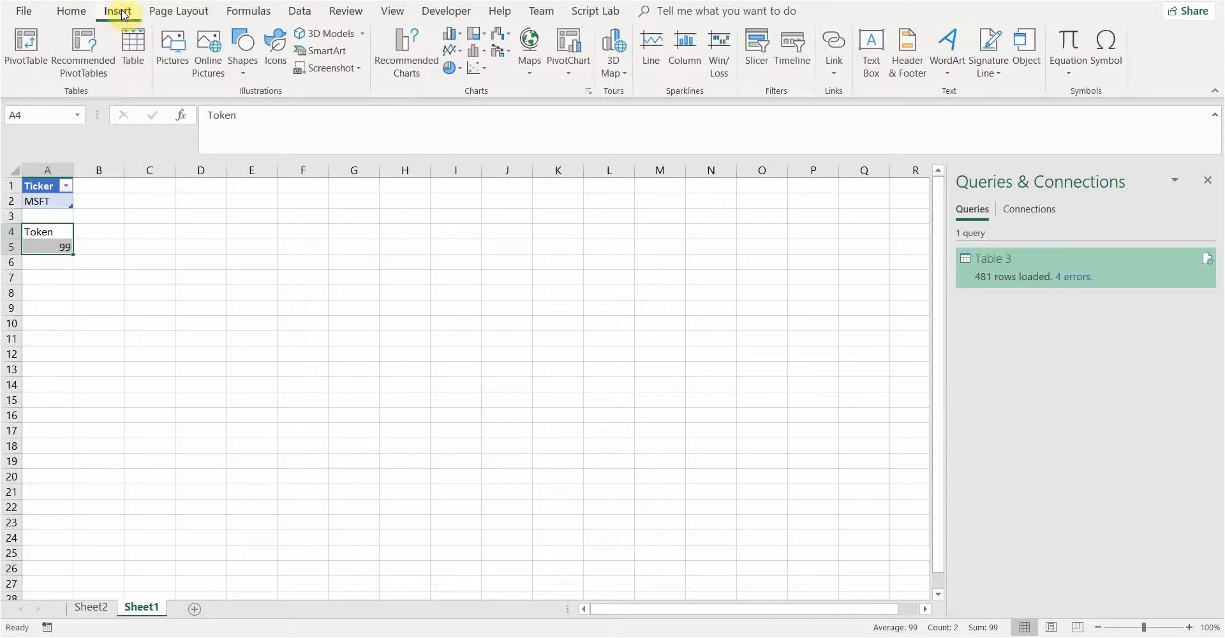
Convert A4:A5 into a table with headers and name it Authenticate
{"action": "left_click", "coordinate": [139, 48]}
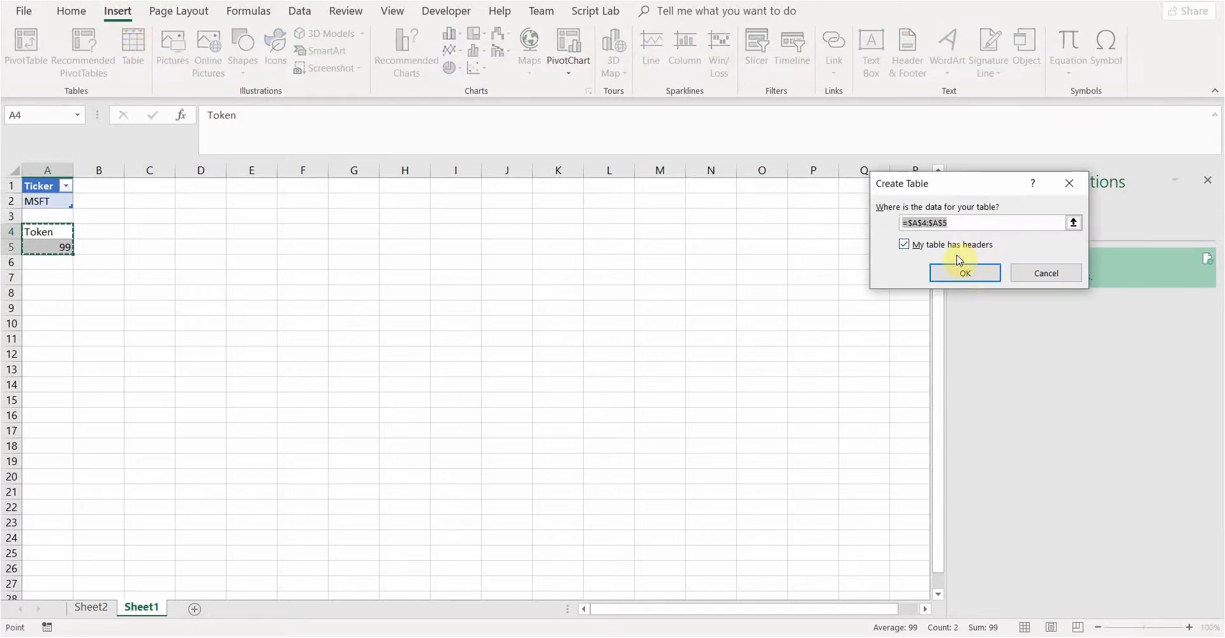
{"action": "left_click", "coordinate": [965, 273]}
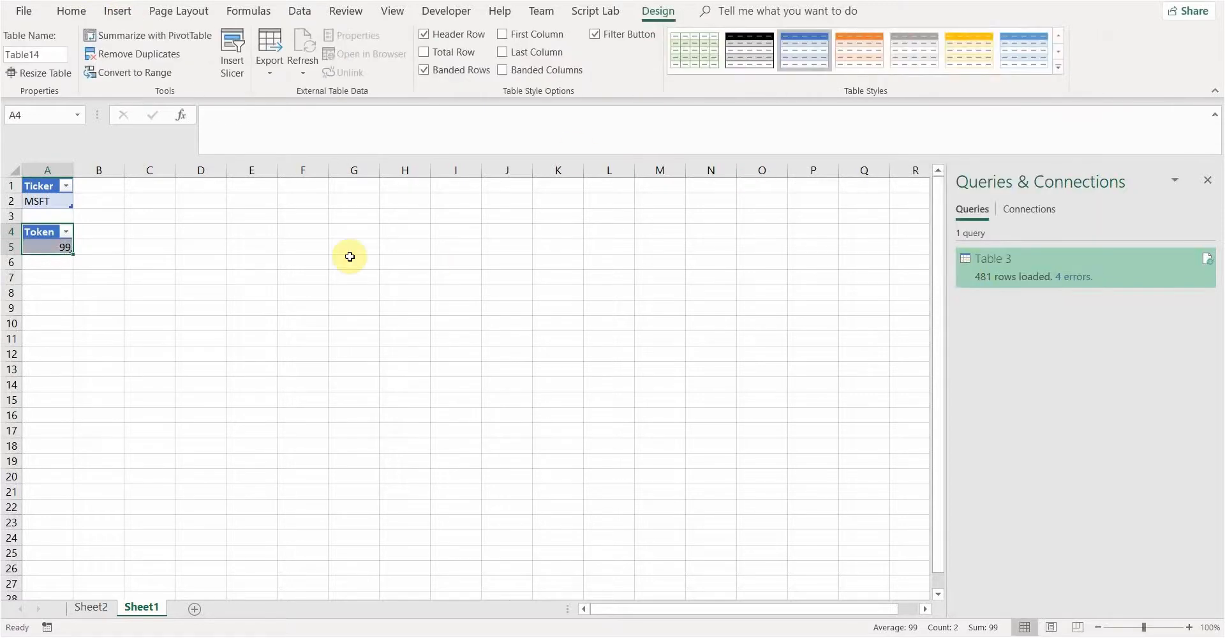
{"action": "left_click", "coordinate": [56, 53]}
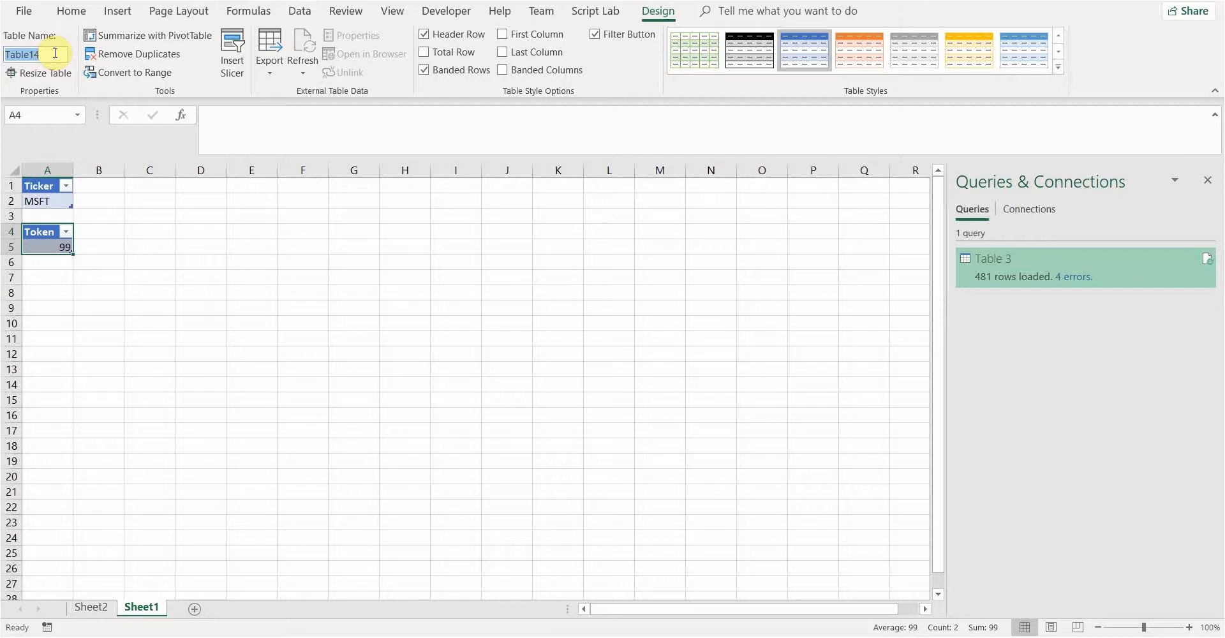
{"action": "type", "text": "Autnet"}
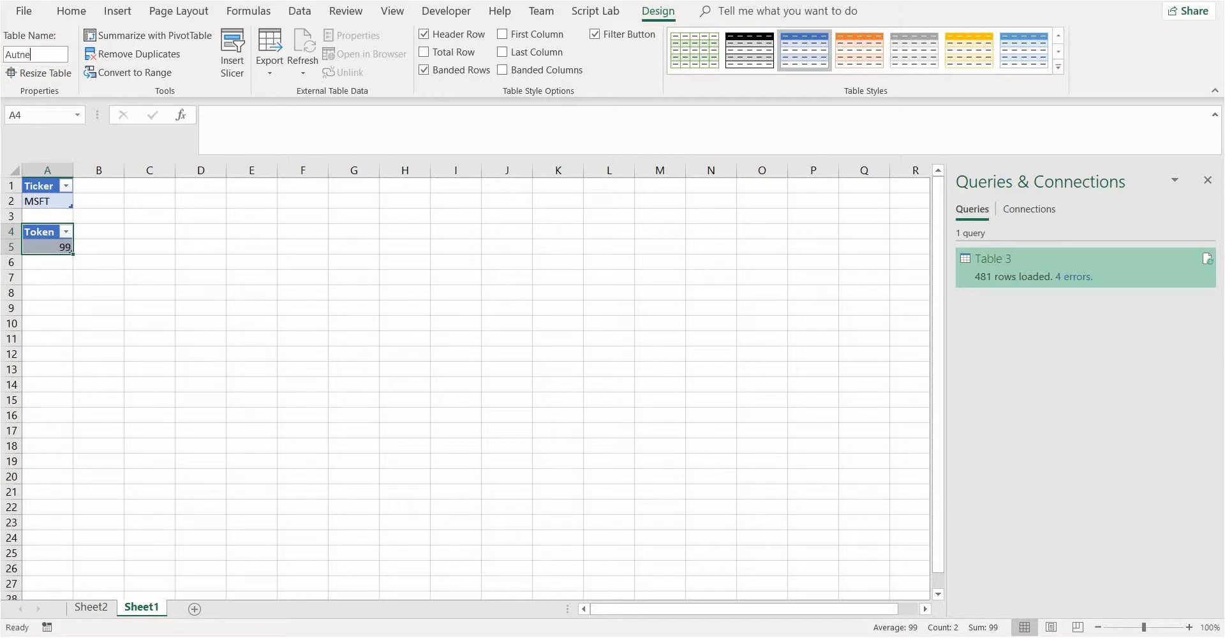
{"action": "key", "text": "BackSpace"}
{"action": "key", "text": "BackSpace"}
{"action": "key", "text": "BackSpace"}
{"action": "key", "text": "BackSpace"}
{"action": "type", "text": "thenticate"}
{"action": "key", "text": "Return"}
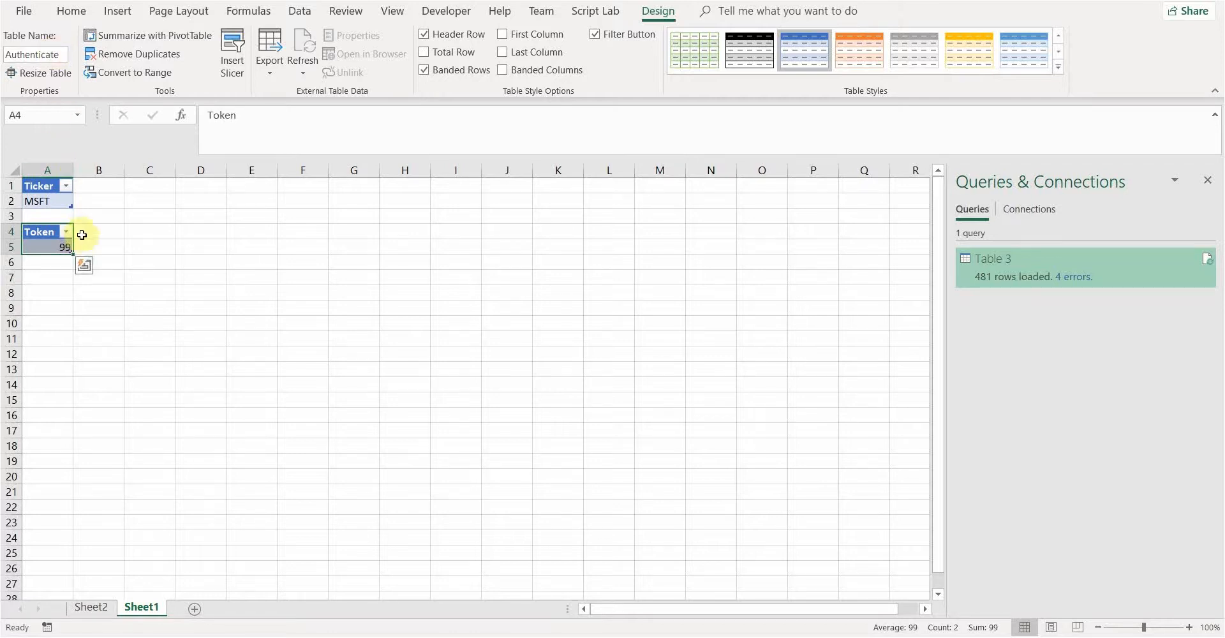
{"action": "left_click", "coordinate": [109, 249]}
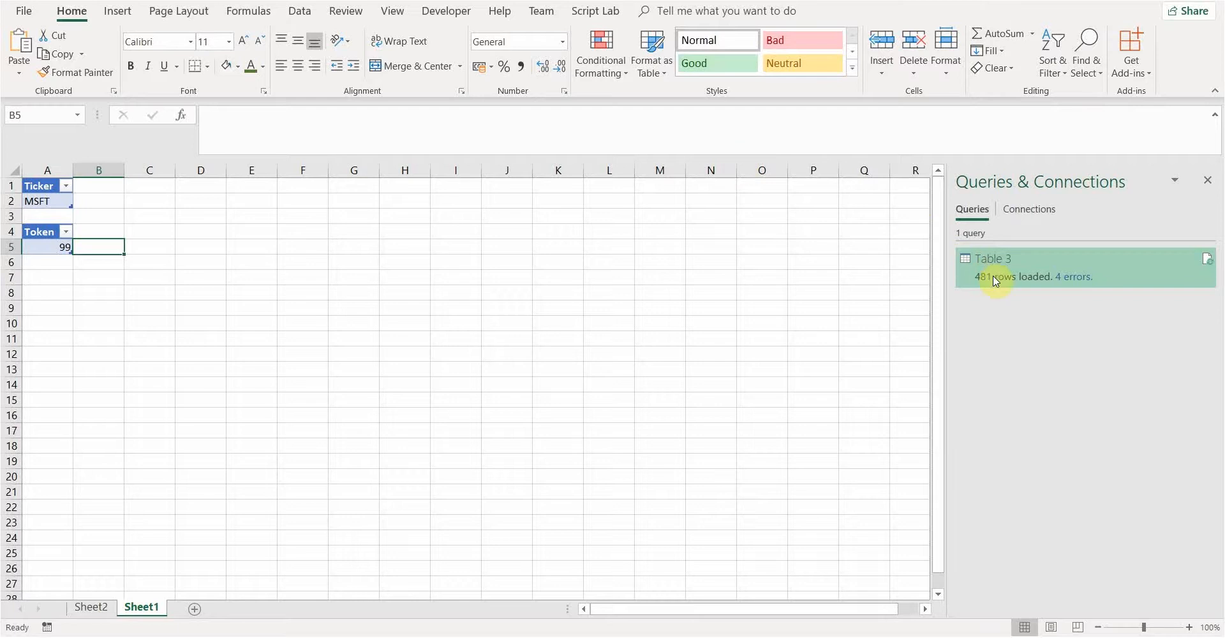
Create a new query from the Authenticate table using Get Data > From Table/Range
{"action": "mouse_move", "coordinate": [996, 281]}
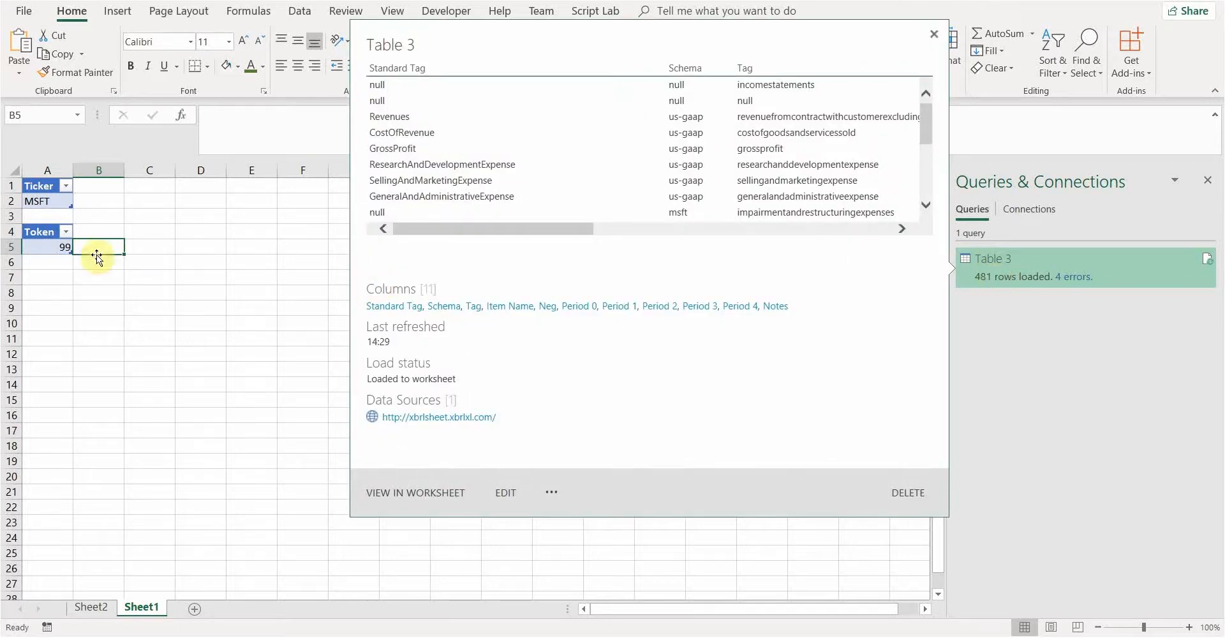
{"action": "left_click", "coordinate": [52, 249]}
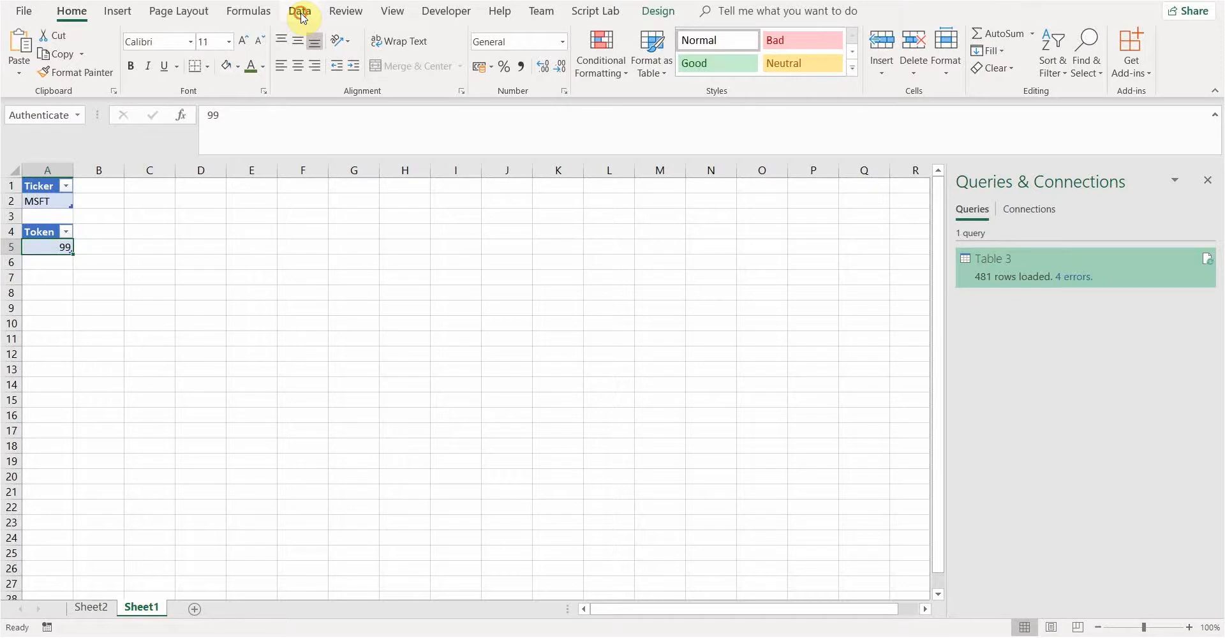
{"action": "left_click", "coordinate": [300, 11]}
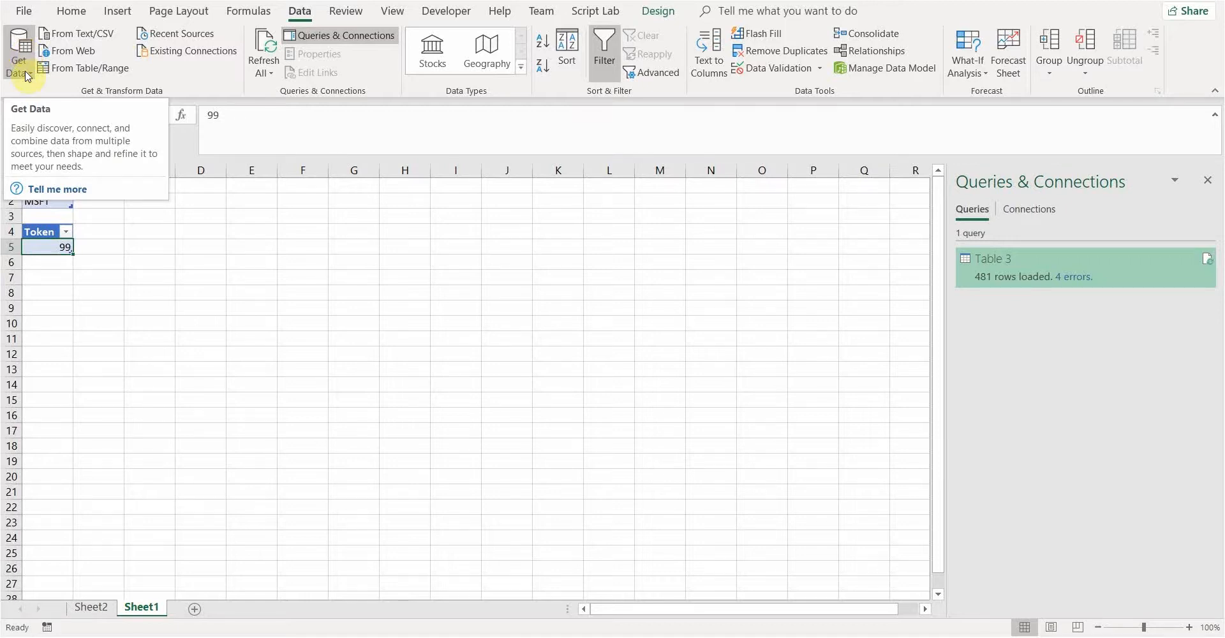
{"action": "left_click", "coordinate": [28, 77]}
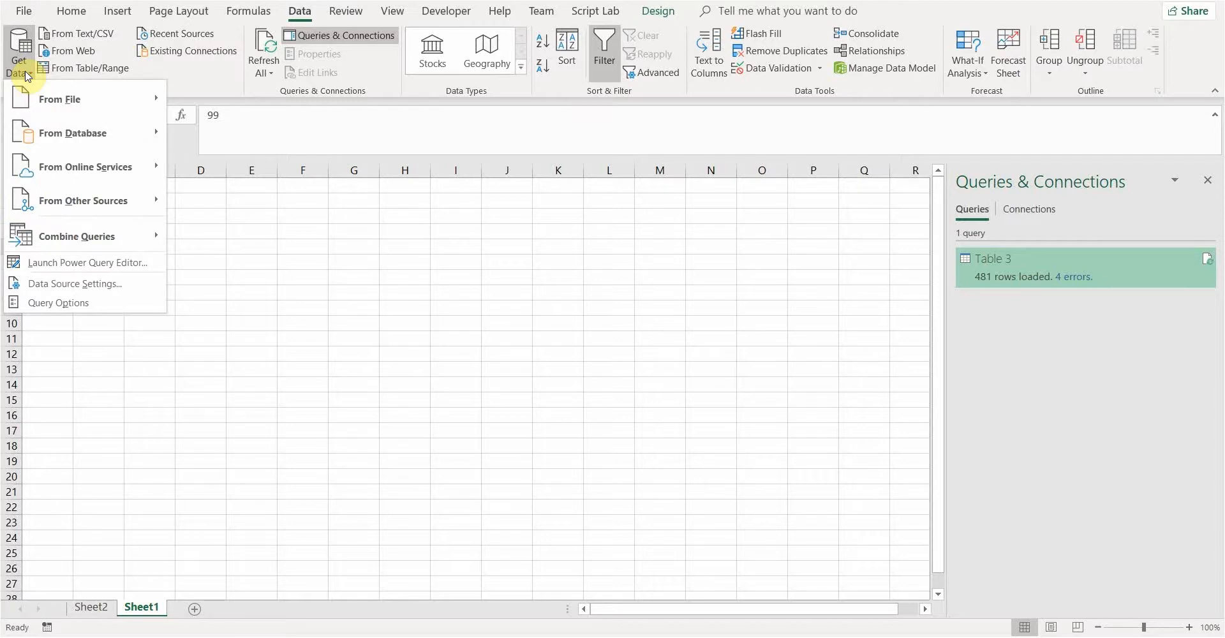
{"action": "mouse_move", "coordinate": [86, 209]}
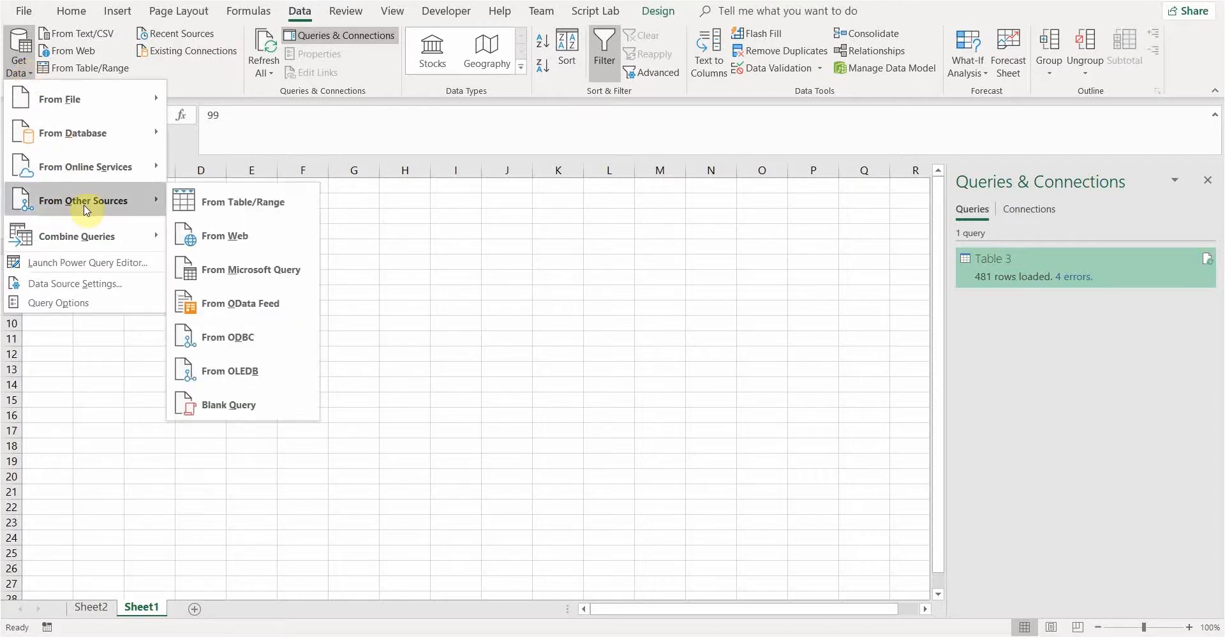
{"action": "left_click", "coordinate": [229, 203]}
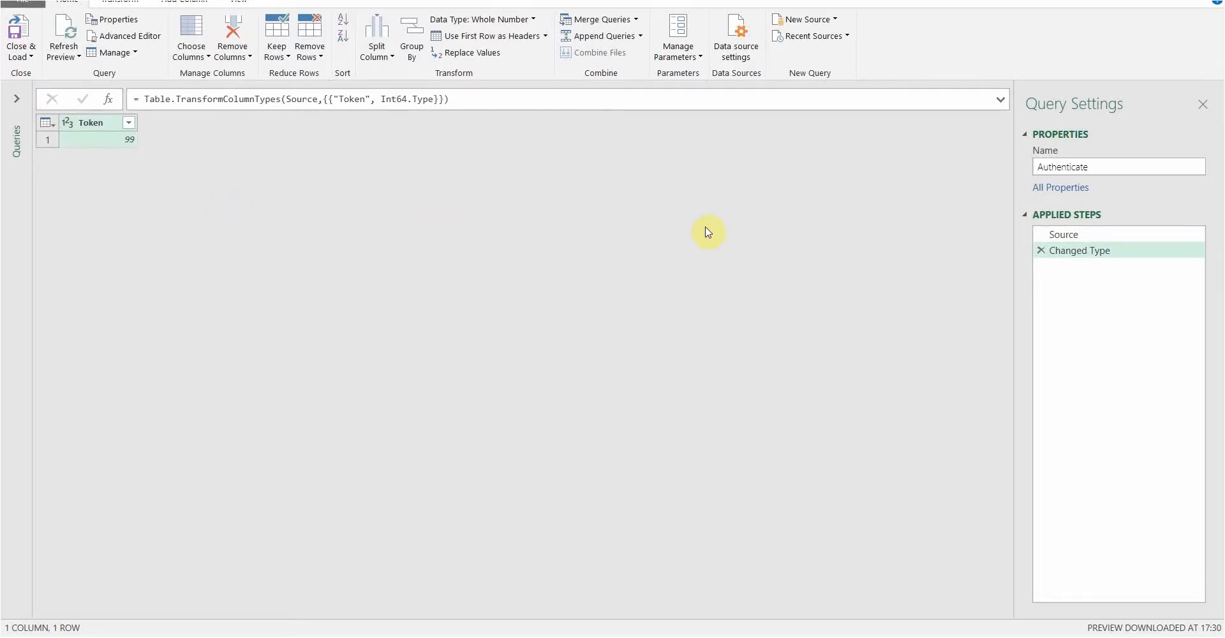
Inspect the Authenticate query's Changed Type step converting Token to Int64, then select the Token column
{"action": "left_click", "coordinate": [1135, 234]}
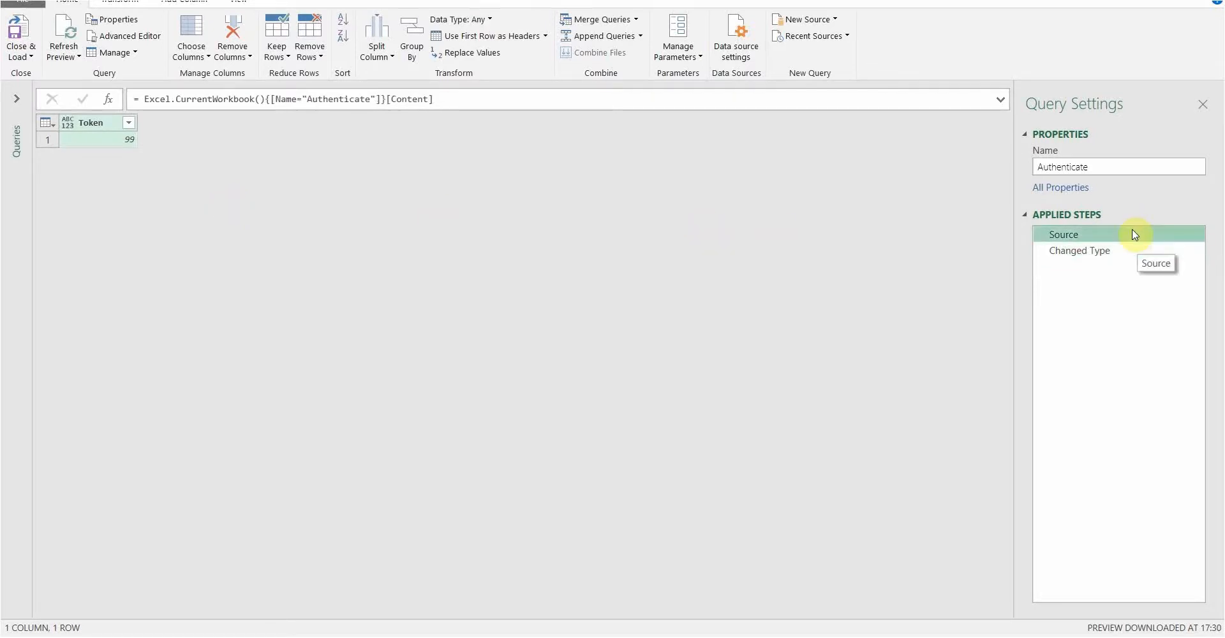
{"action": "left_click", "coordinate": [466, 101]}
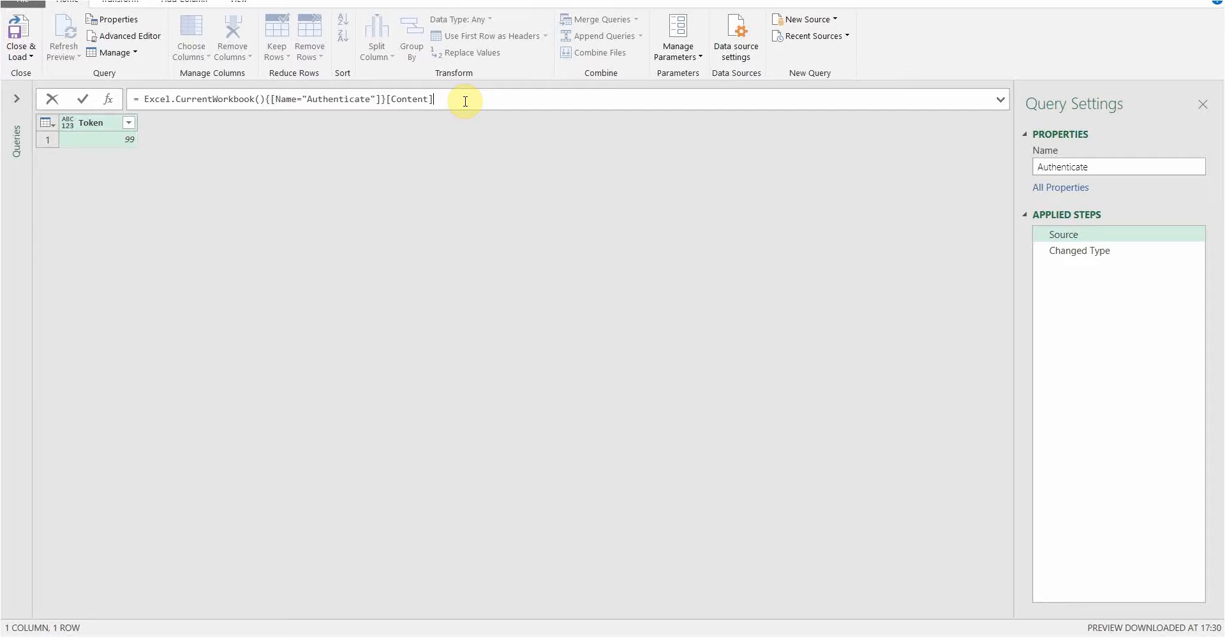
{"action": "left_click", "coordinate": [1062, 255]}
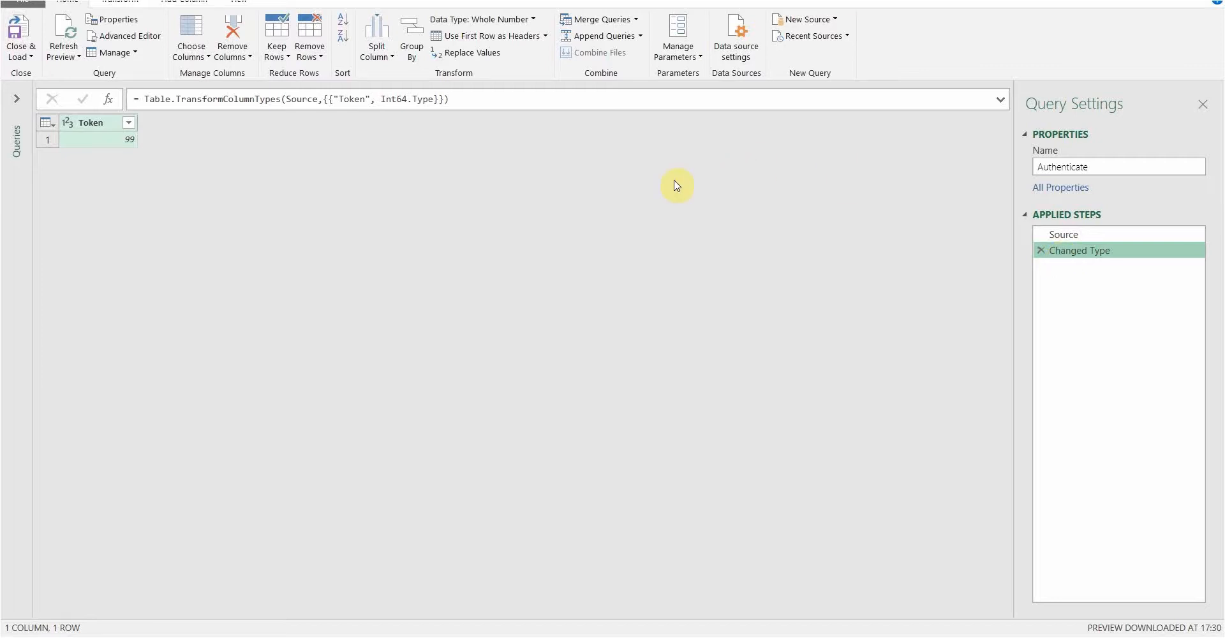
{"action": "left_click", "coordinate": [400, 99]}
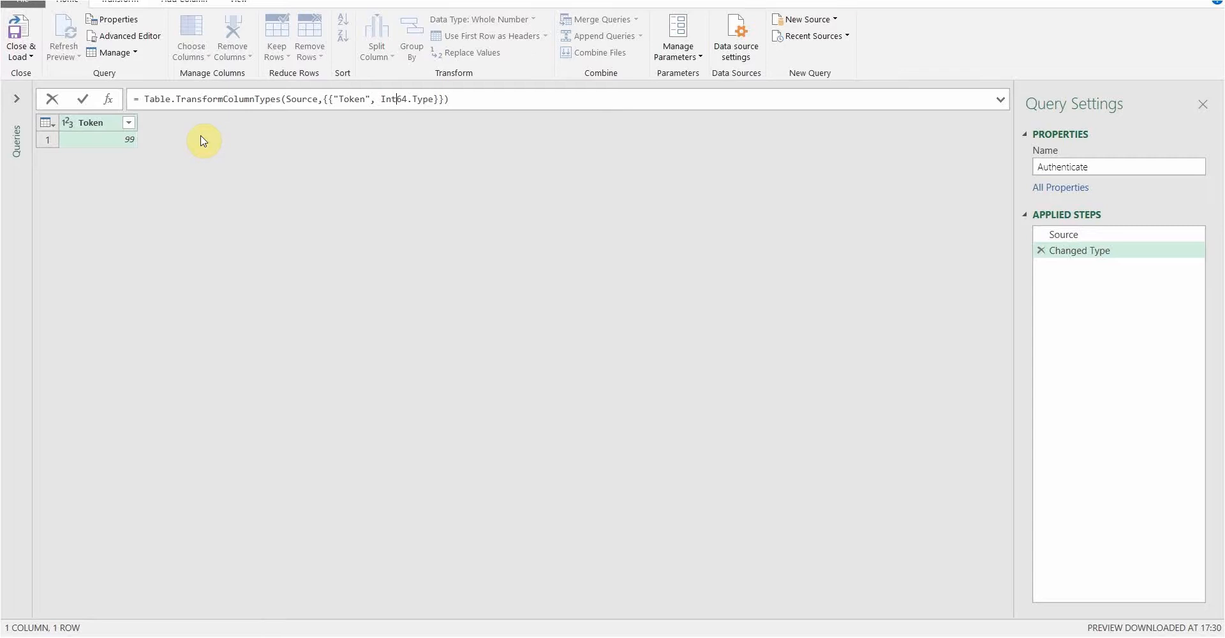
{"action": "left_click", "coordinate": [110, 139]}
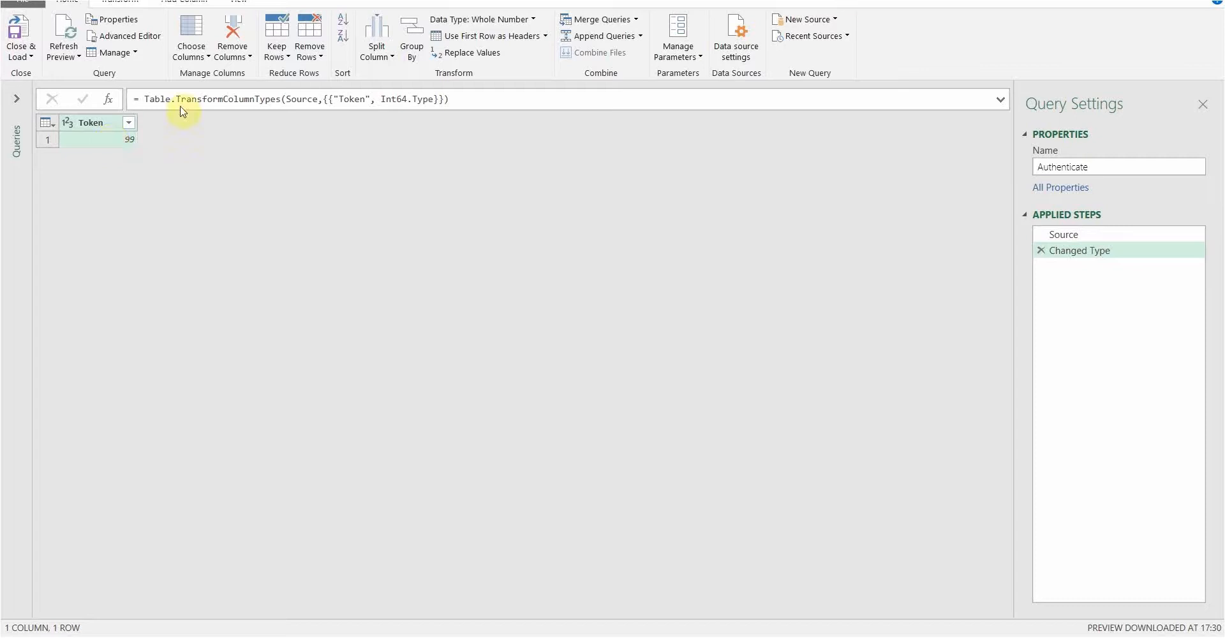
{"action": "left_click", "coordinate": [447, 22]}
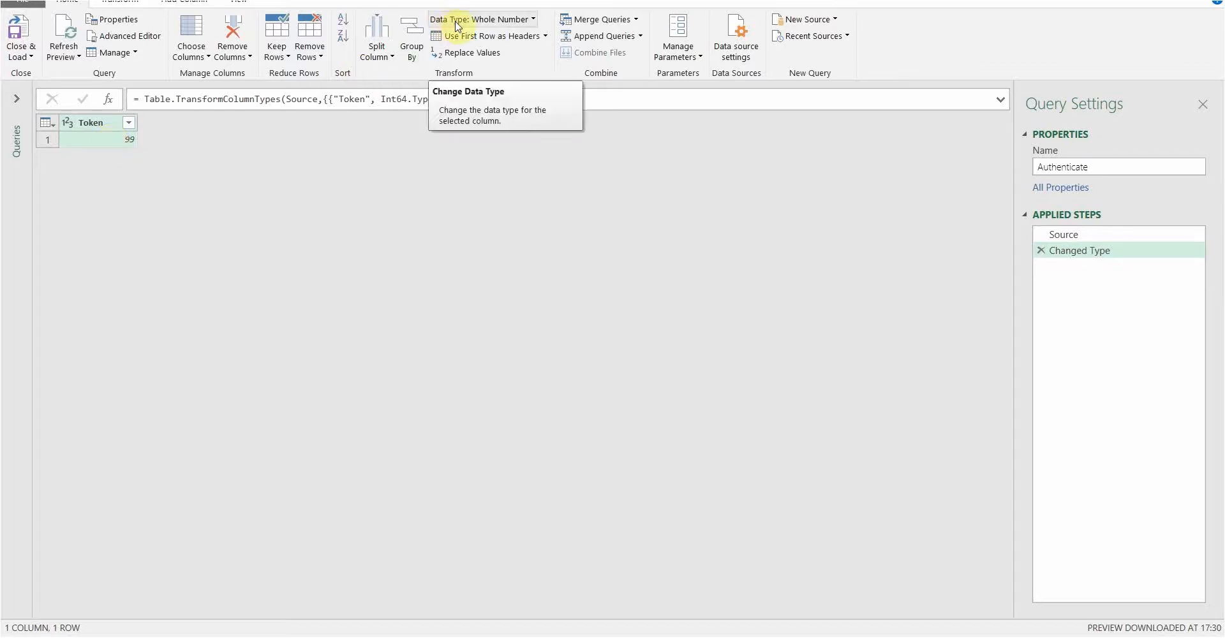
Change the Token column's type to Text, replacing the current whole-number conversion
{"action": "left_click", "coordinate": [534, 21]}
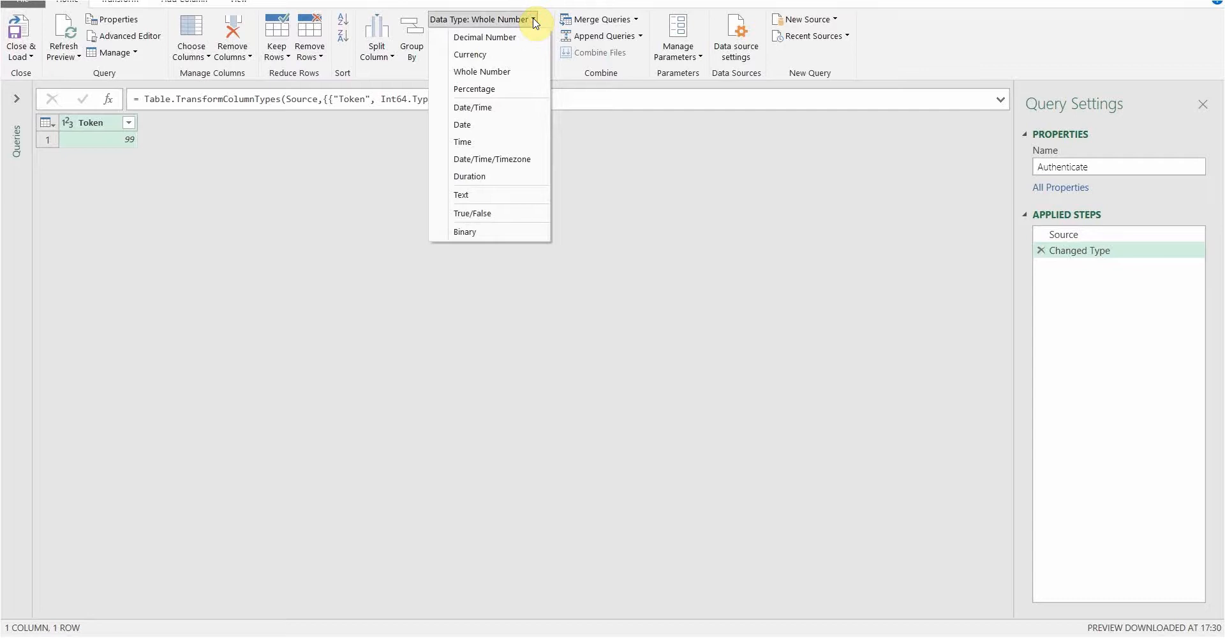
{"action": "left_click", "coordinate": [464, 198]}
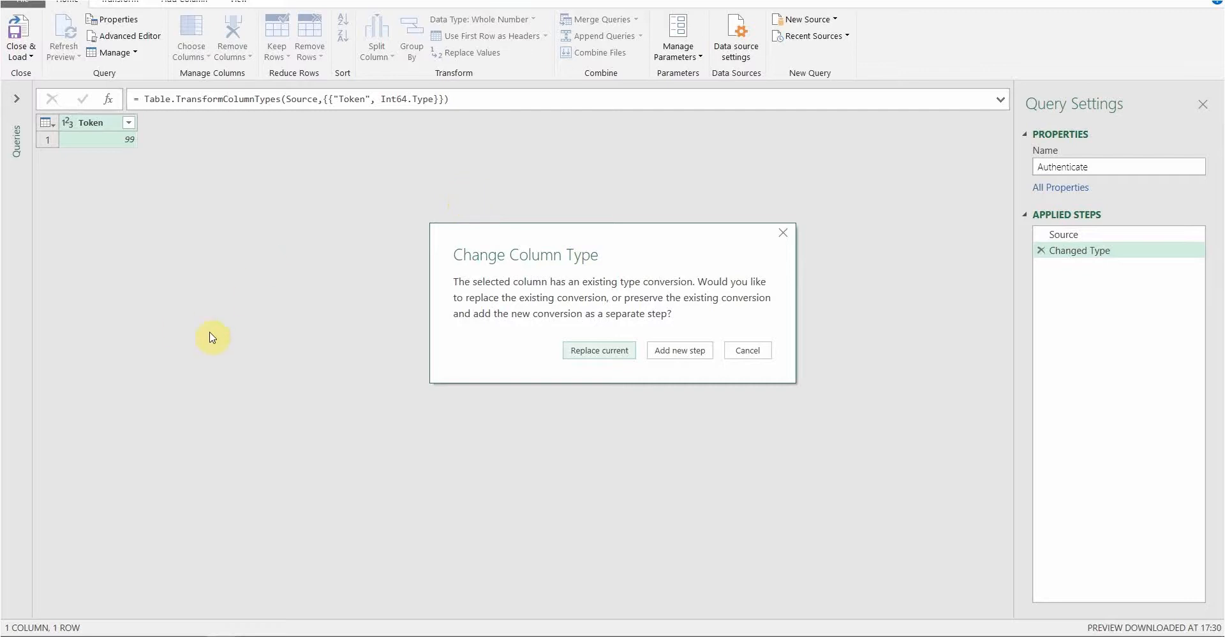
{"action": "left_click", "coordinate": [577, 353]}
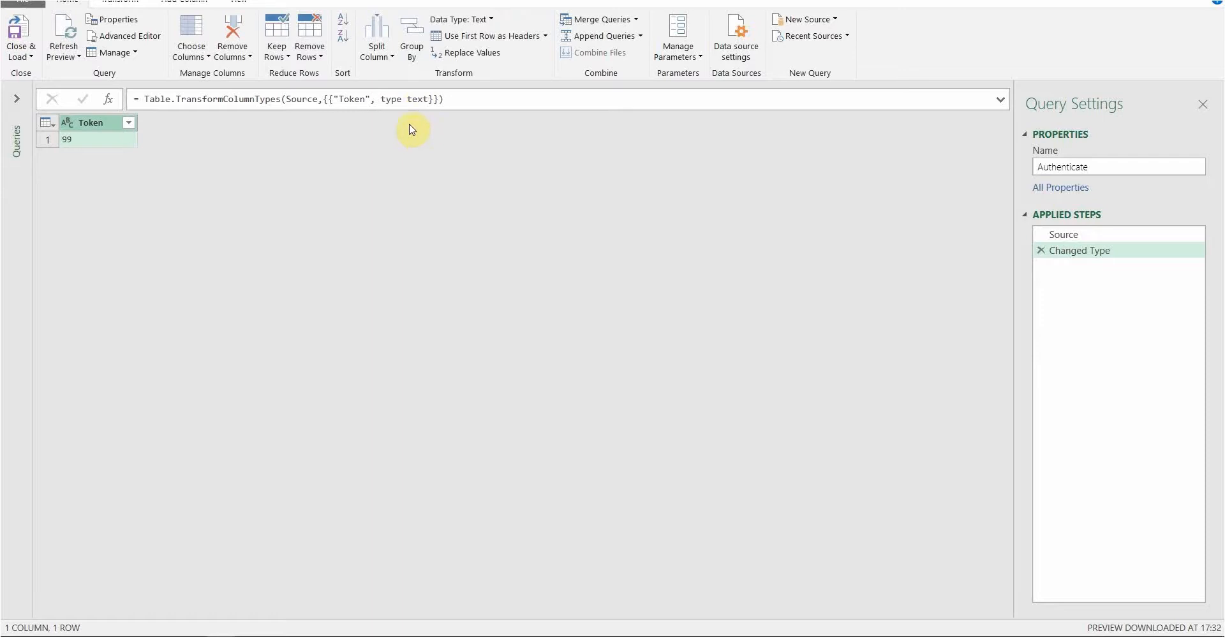
{"action": "left_click", "coordinate": [415, 99]}
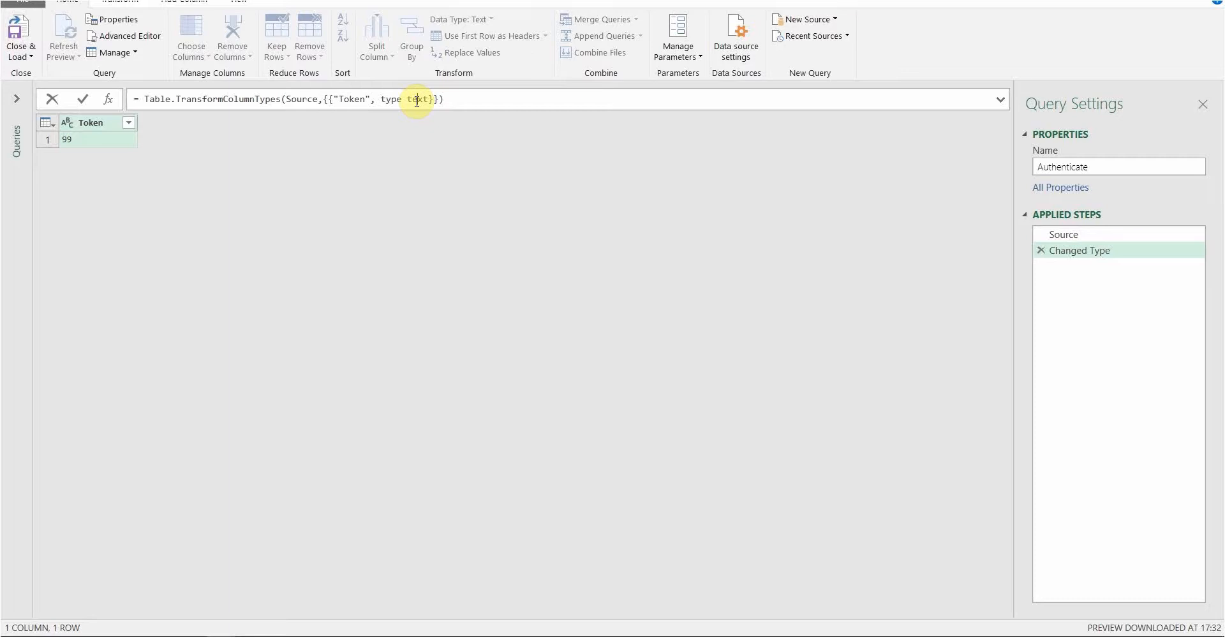
Append {0}[Token] to the Changed Type formula so the query returns only 99
{"action": "left_click", "coordinate": [417, 99]}
{"action": "left_click", "coordinate": [456, 99]}
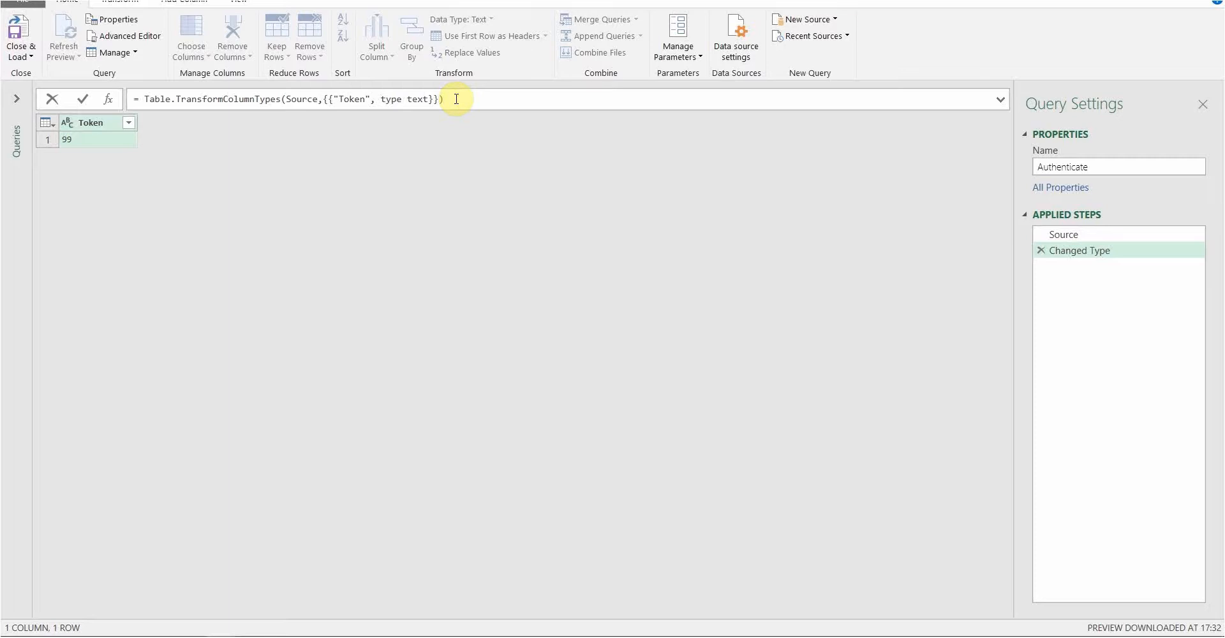
{"action": "type", "text": "{0}["}
{"action": "type", "text": "Token"}
{"action": "key", "text": "Return"}
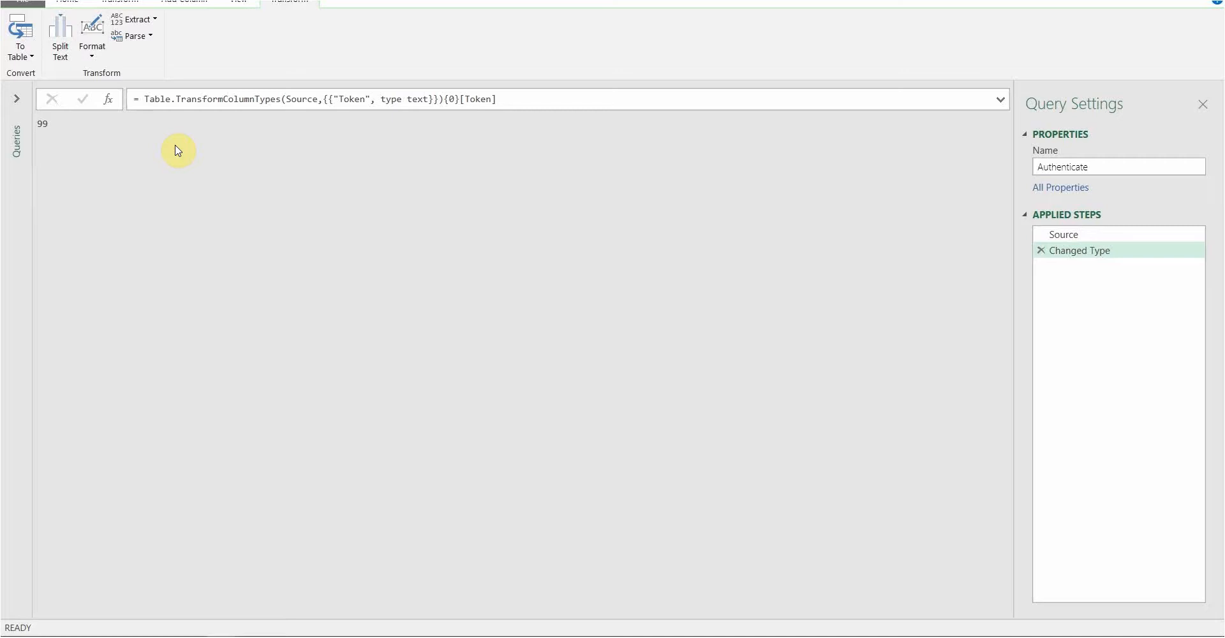
{"action": "left_click", "coordinate": [21, 105]}
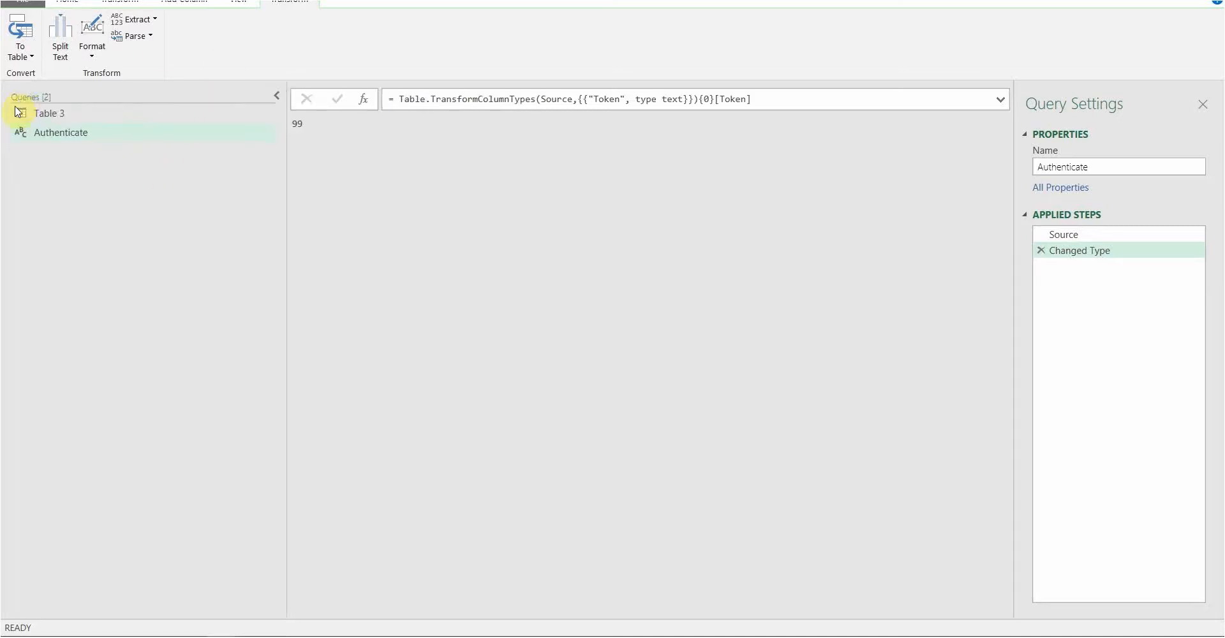
Select Table 3's Source step and expand the formula bar to see the full URL
{"action": "left_click", "coordinate": [44, 119]}
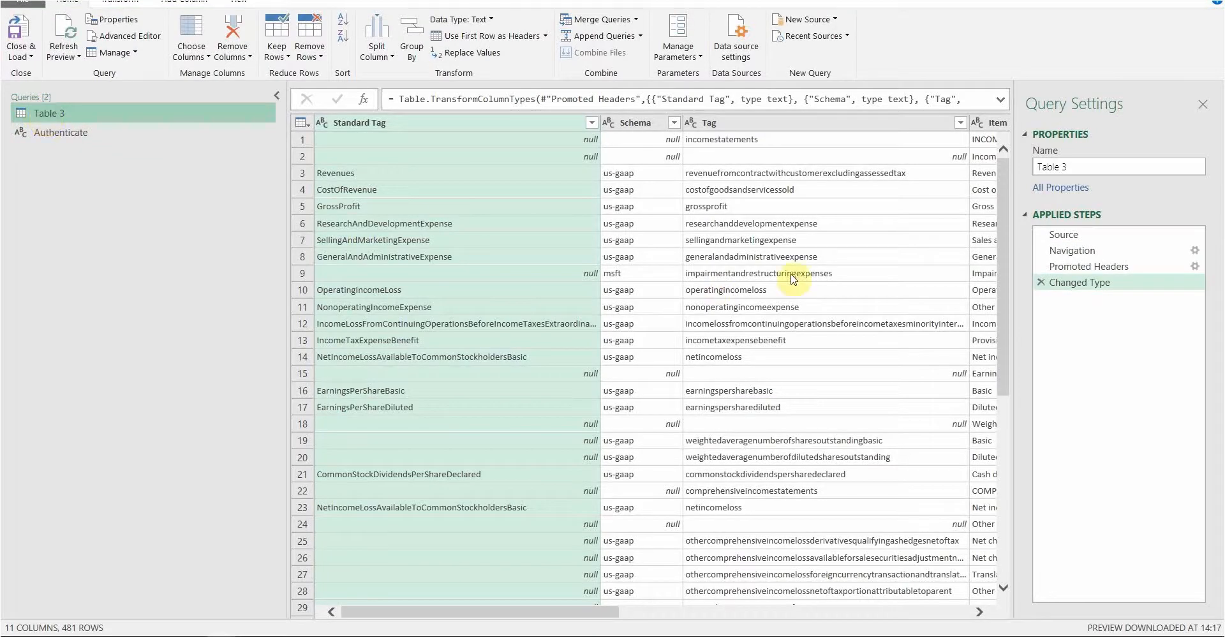
{"action": "left_click", "coordinate": [1059, 236]}
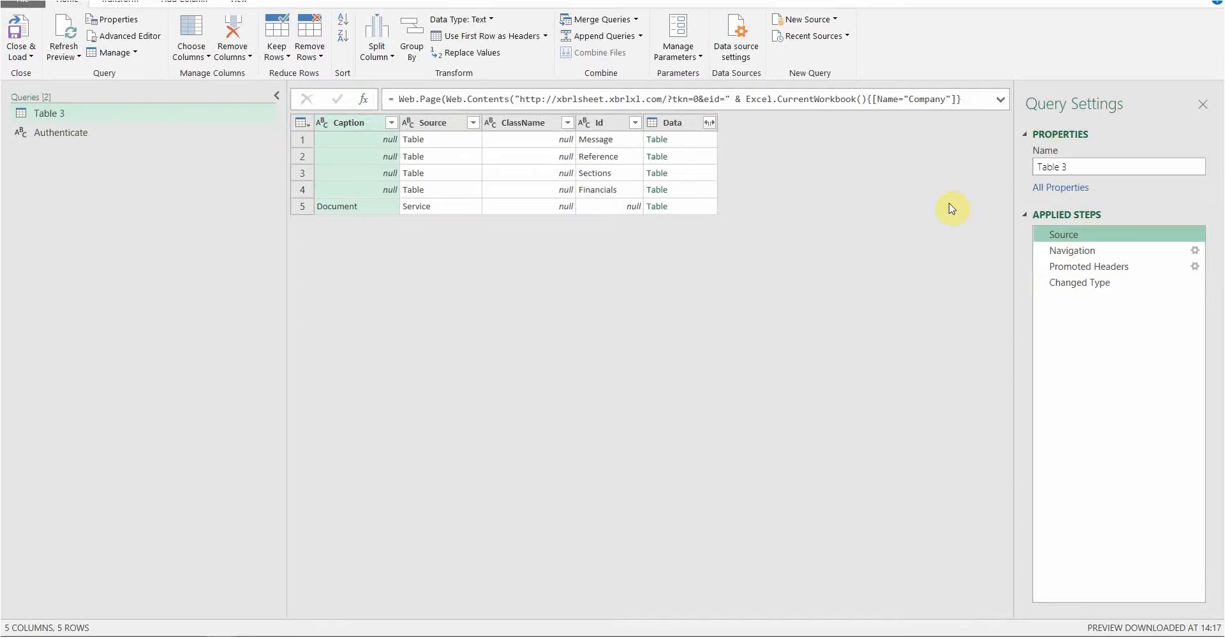
{"action": "left_click", "coordinate": [825, 100]}
{"action": "left_click", "coordinate": [1000, 101]}
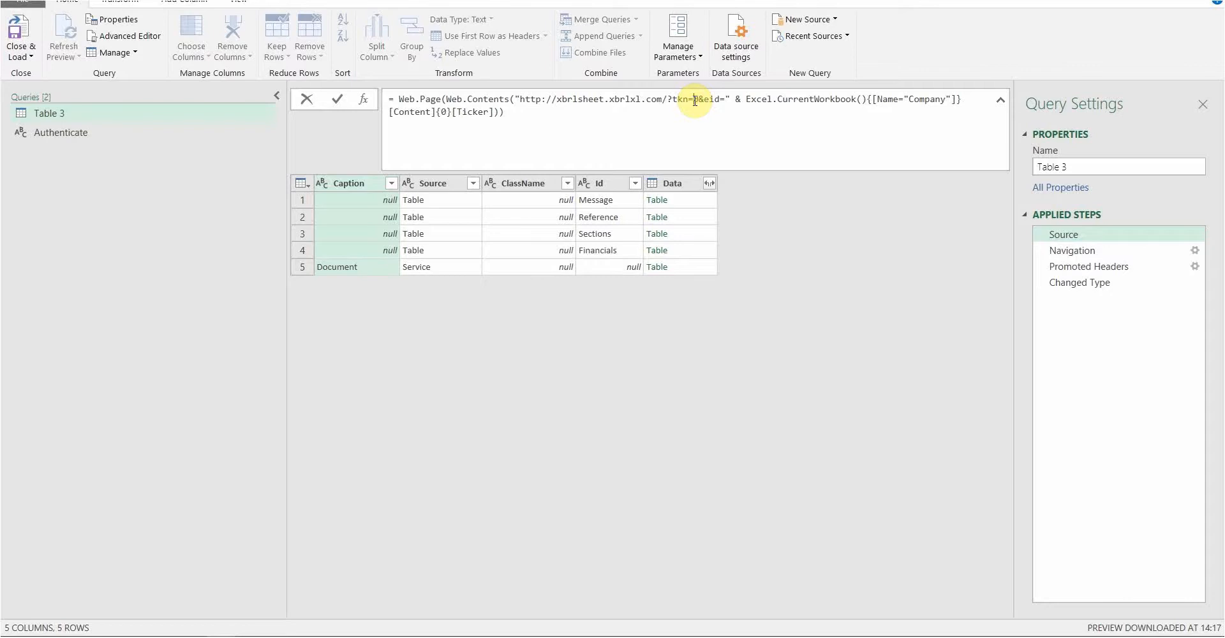
Replace the hard-coded tkn value in the web URL with " & Token & "
{"action": "type", "text": "T"}
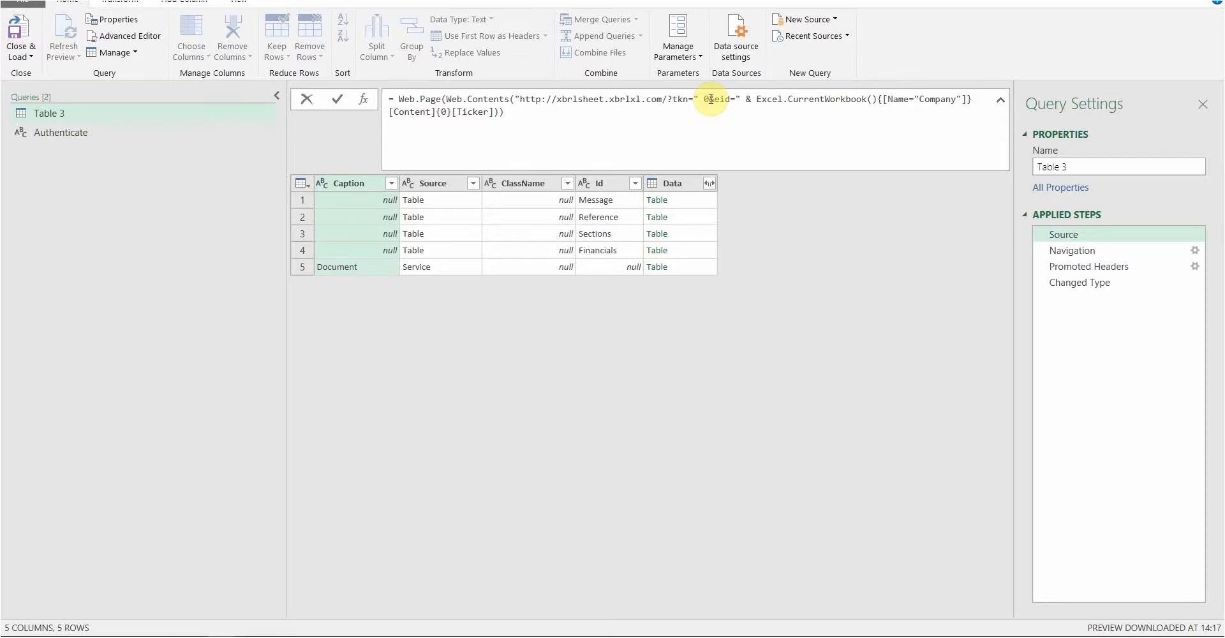
{"action": "type", "text": "&"}
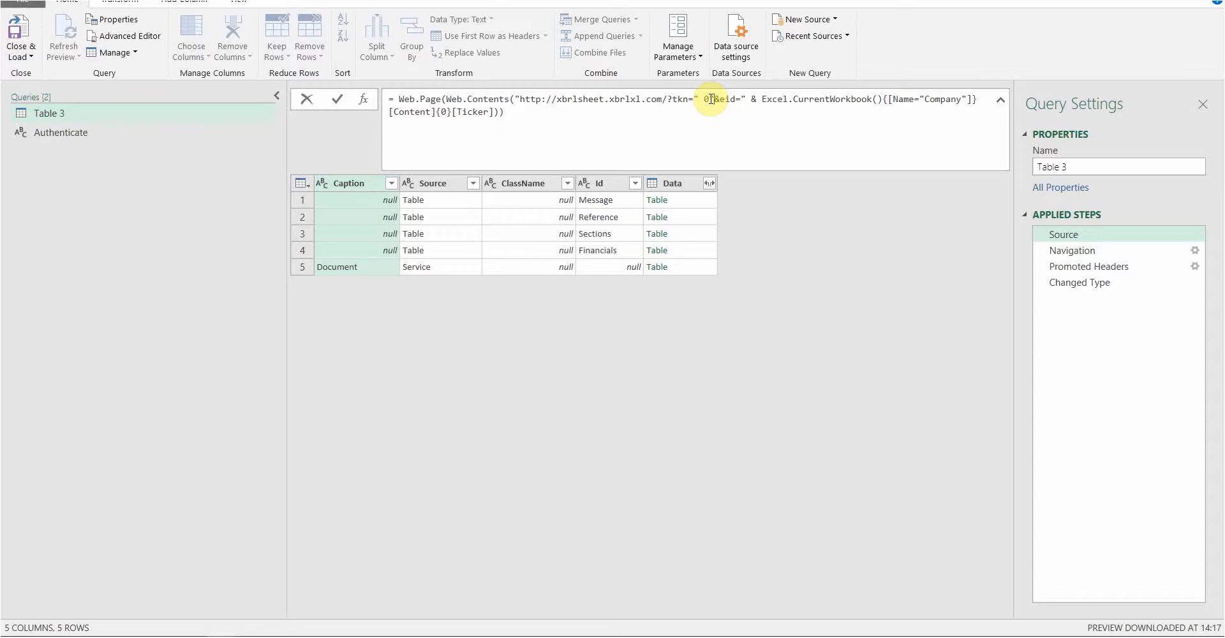
{"action": "type", "text": "\""}
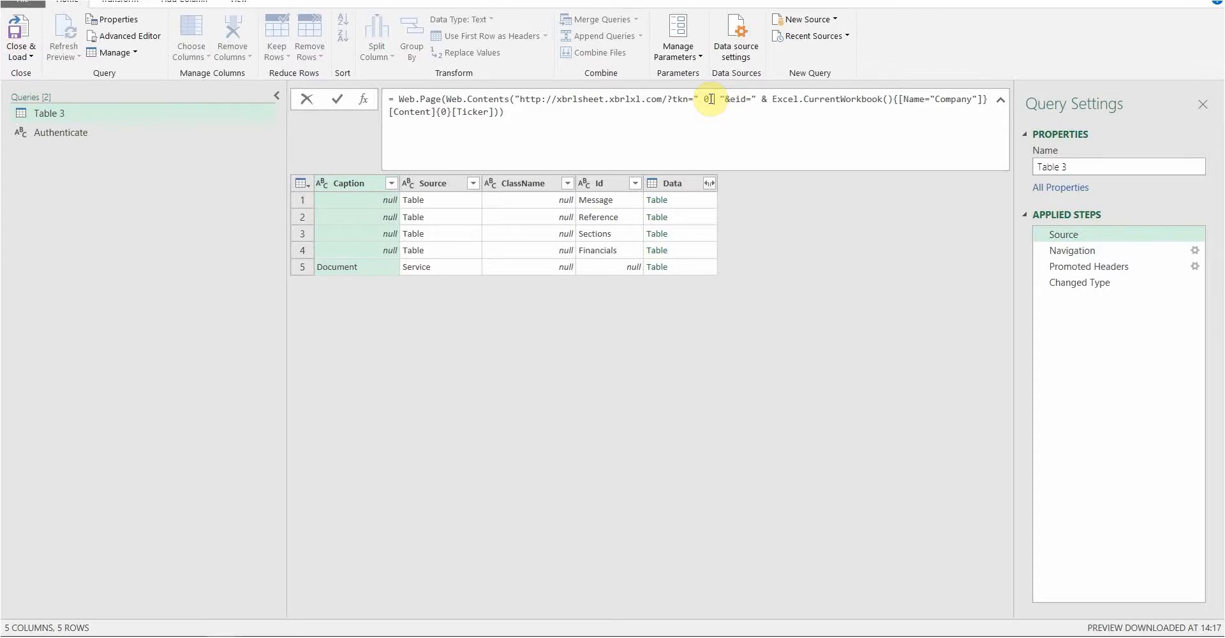
{"action": "type", "text": " & "}
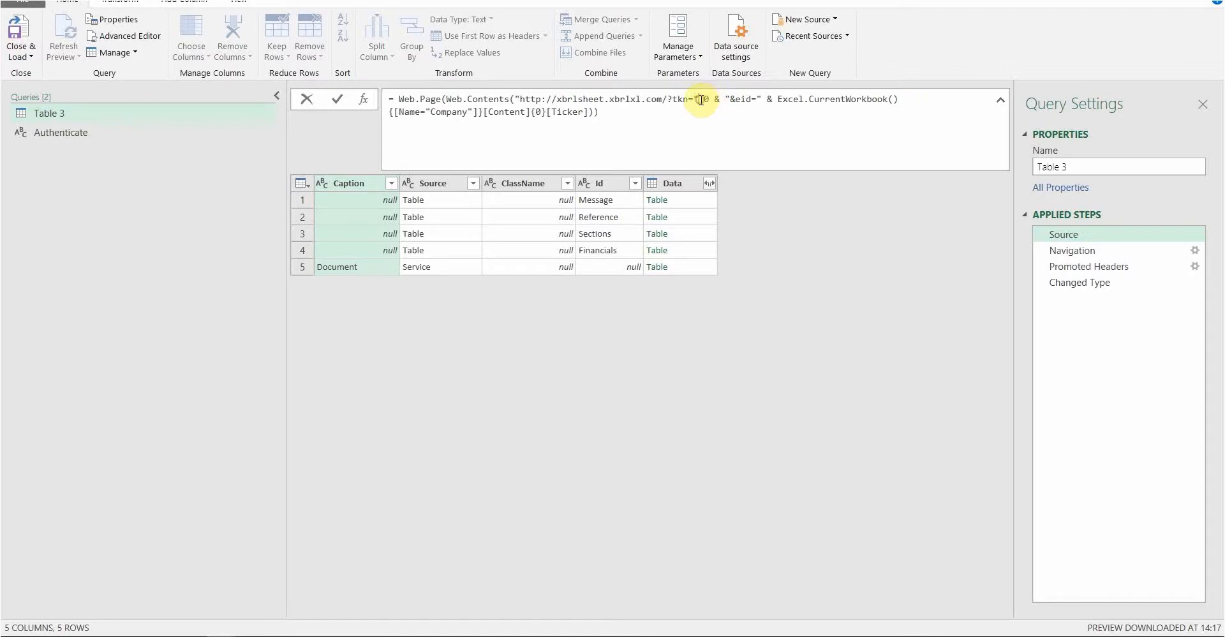
{"action": "type", "text": "&"}
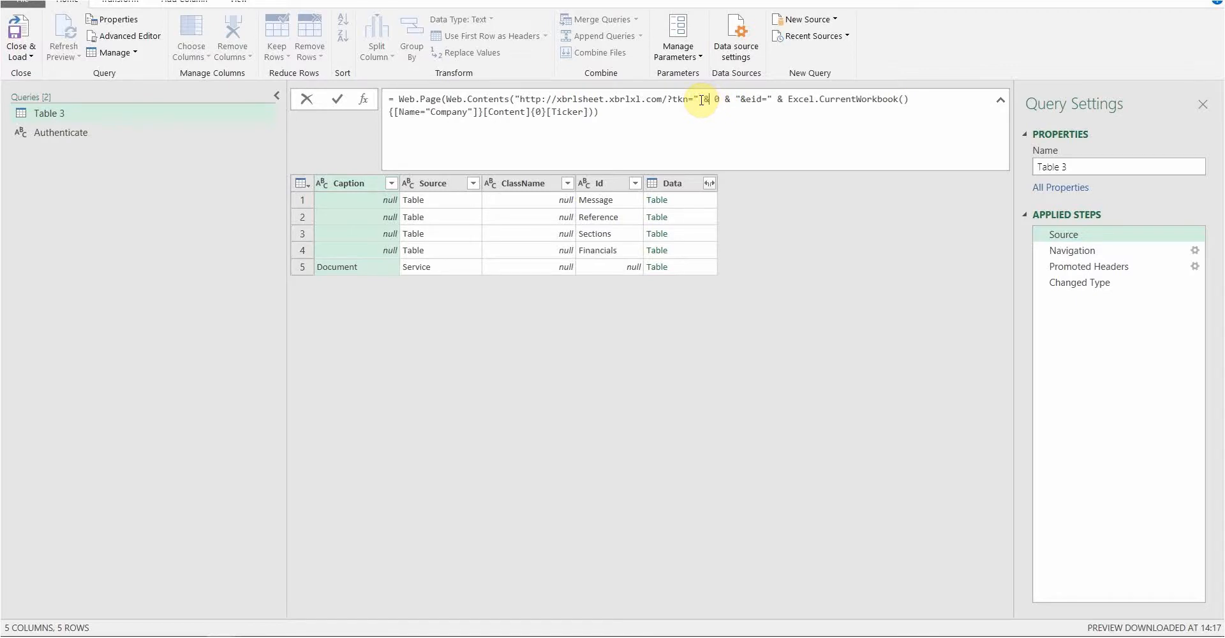
{"action": "left_click", "coordinate": [701, 100]}
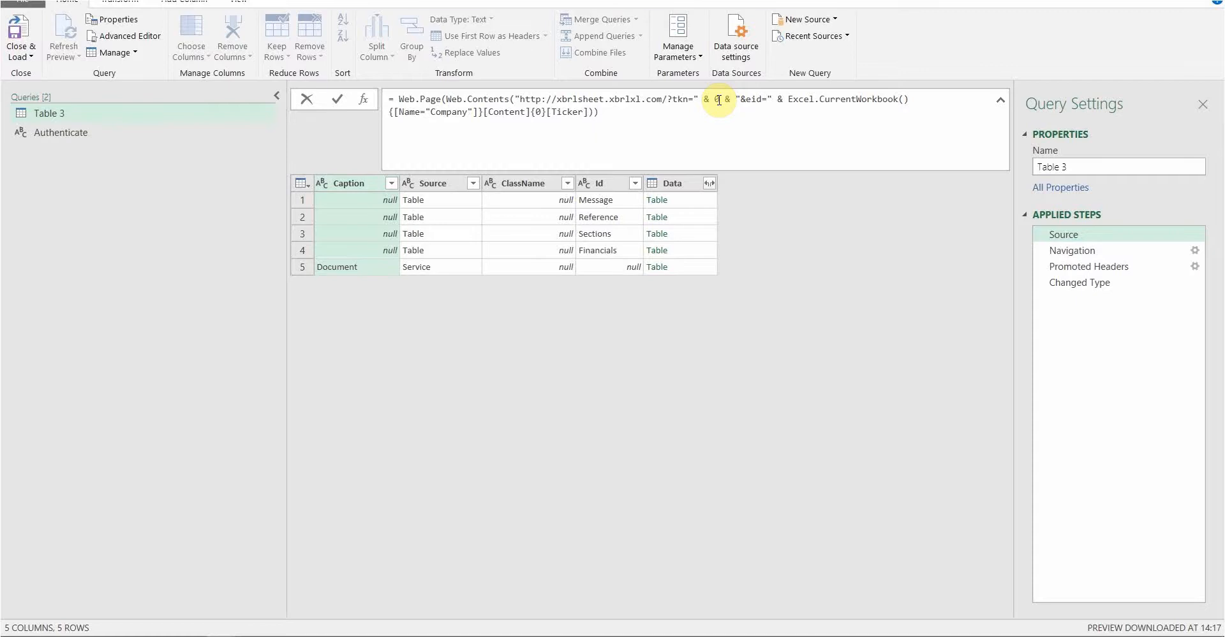
{"action": "type", "text": "\"0"}
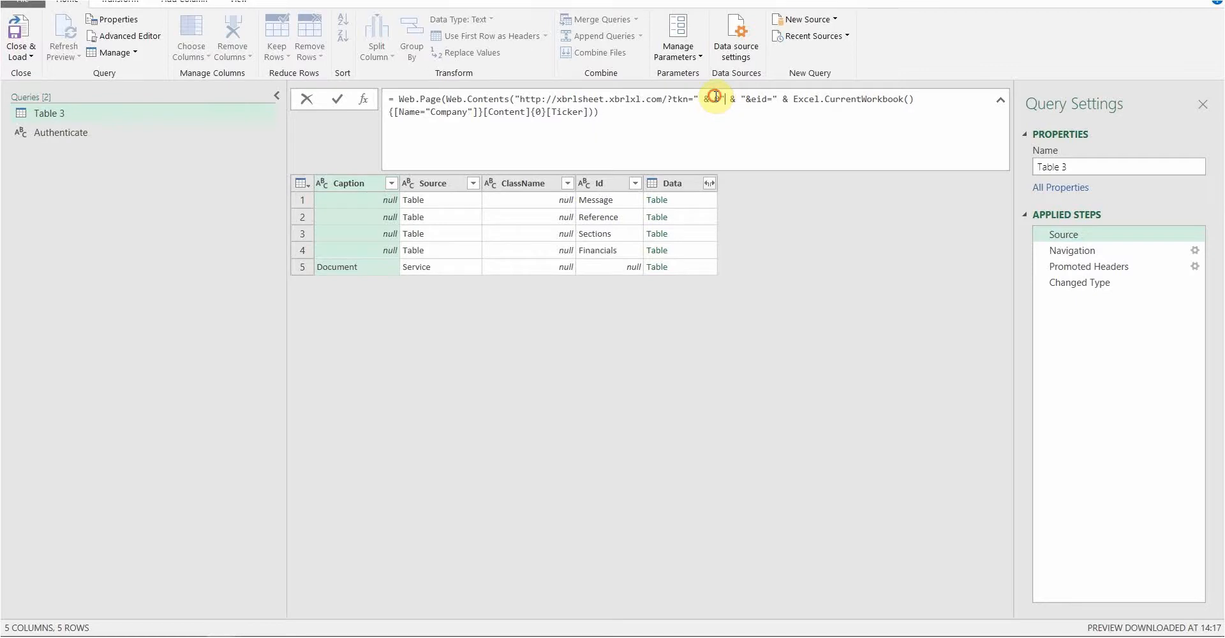
{"action": "type", "text": "\""}
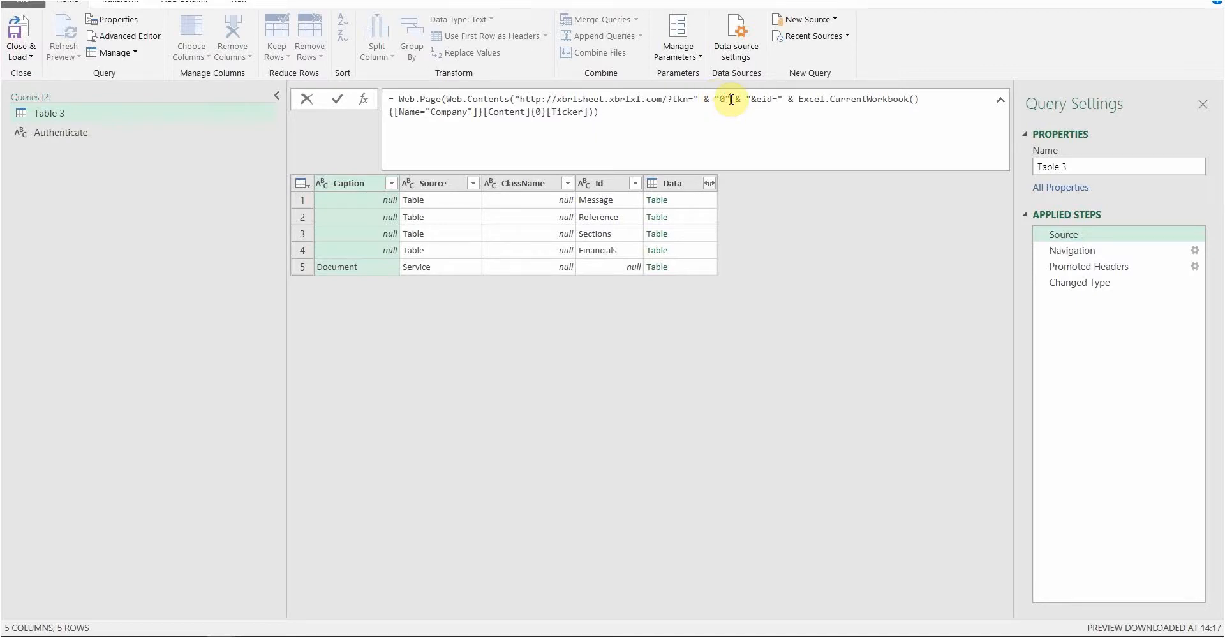
{"action": "key", "text": "BackSpace"}
{"action": "key", "text": "BackSpace"}
{"action": "key", "text": "BackSpace"}
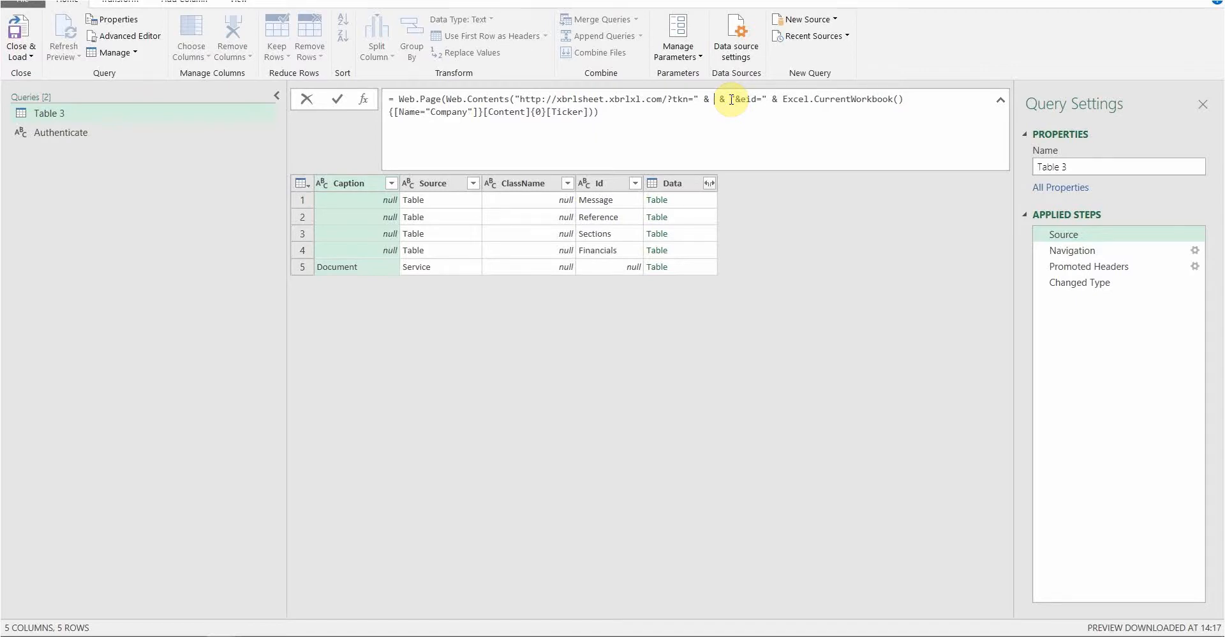
{"action": "type", "text": "Token"}
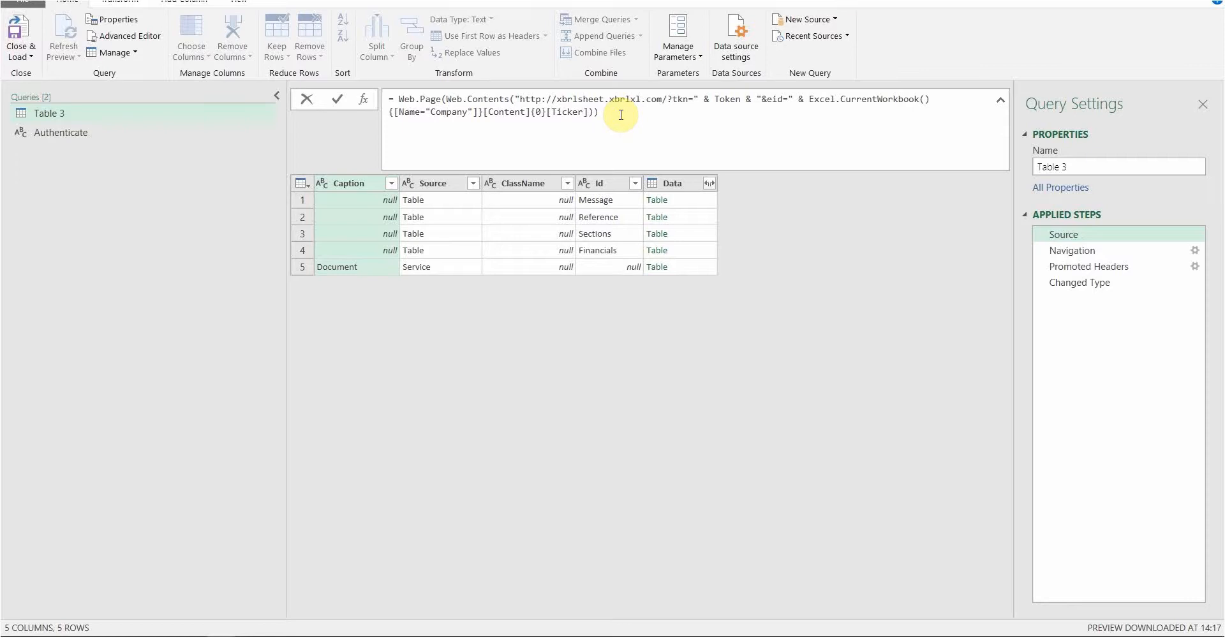
{"action": "key", "text": "Return"}
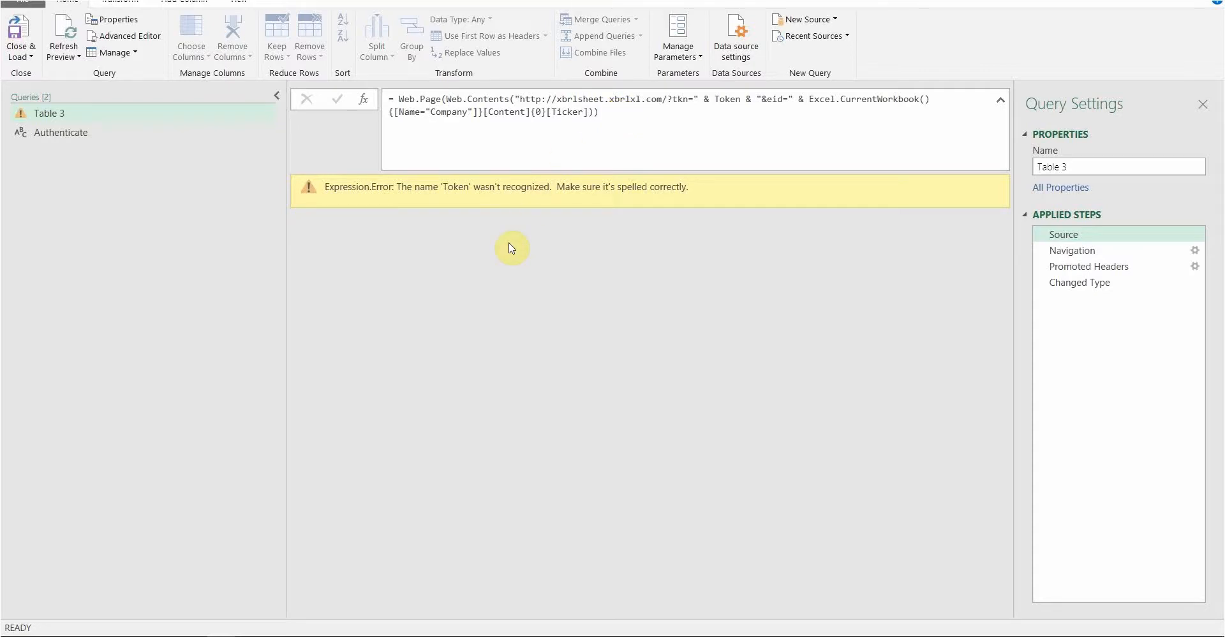
Change the tkn reference from Token to Authenticate in the Source formula
{"action": "left_click", "coordinate": [742, 103]}
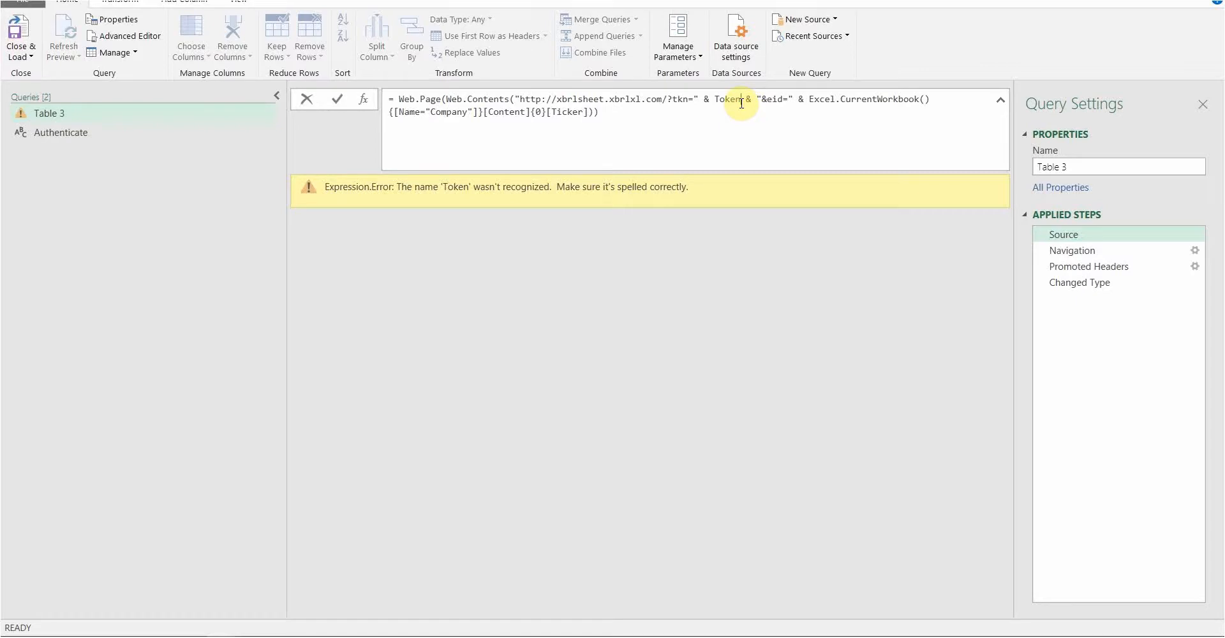
{"action": "key", "text": "BackSpace"}
{"action": "key", "text": "BackSpace"}
{"action": "key", "text": "BackSpace"}
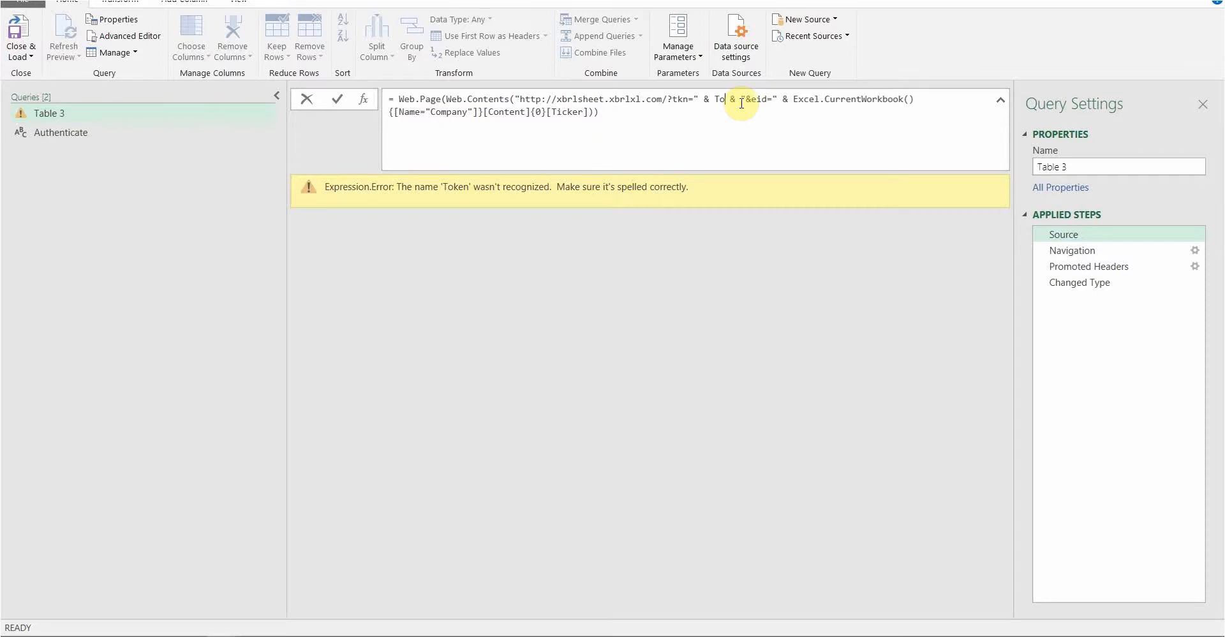
{"action": "key", "text": "BackSpace"}
{"action": "key", "text": "BackSpace"}
{"action": "type", "text": "Authent"}
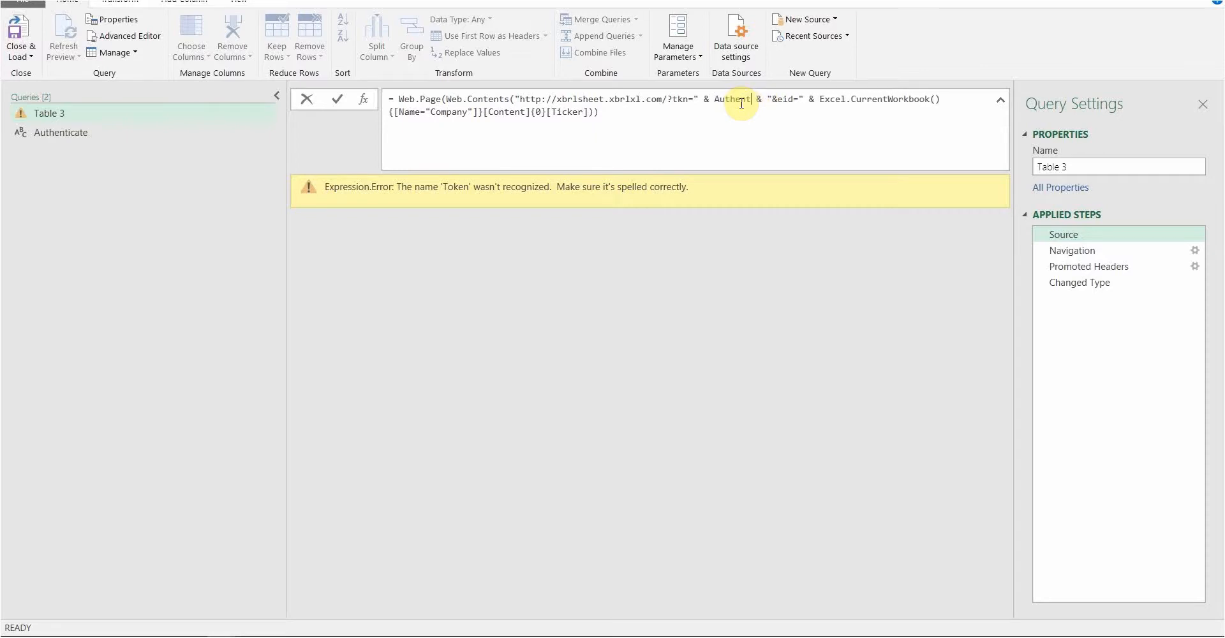
{"action": "type", "text": "icate"}
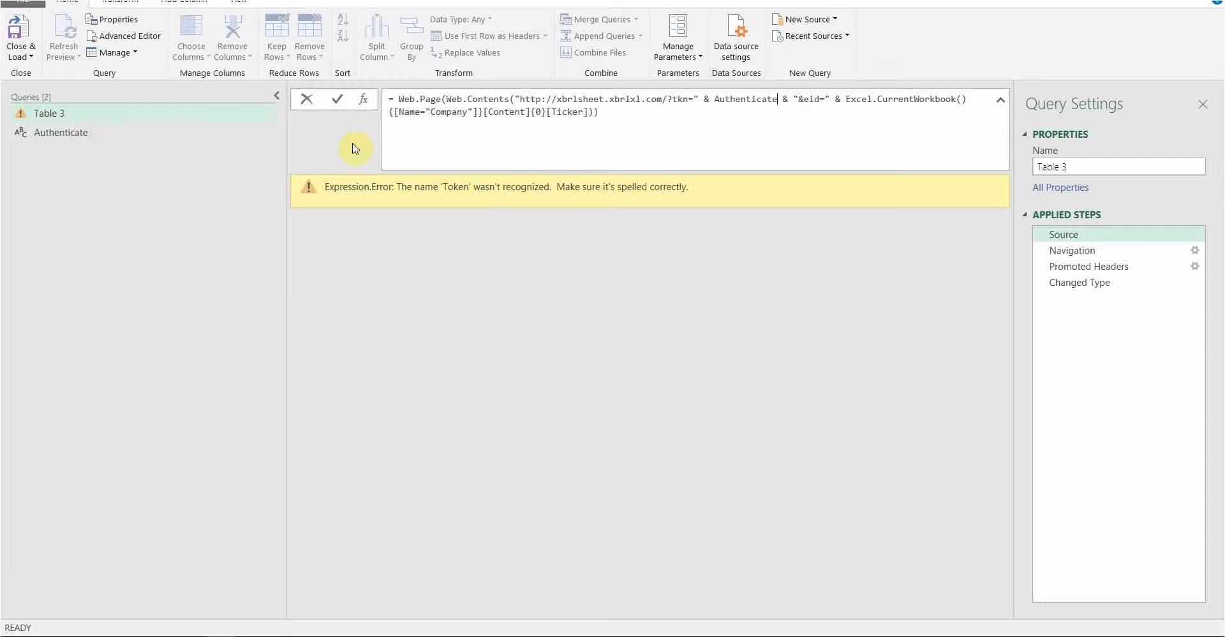
{"action": "left_click", "coordinate": [611, 111]}
{"action": "key", "text": "Return"}
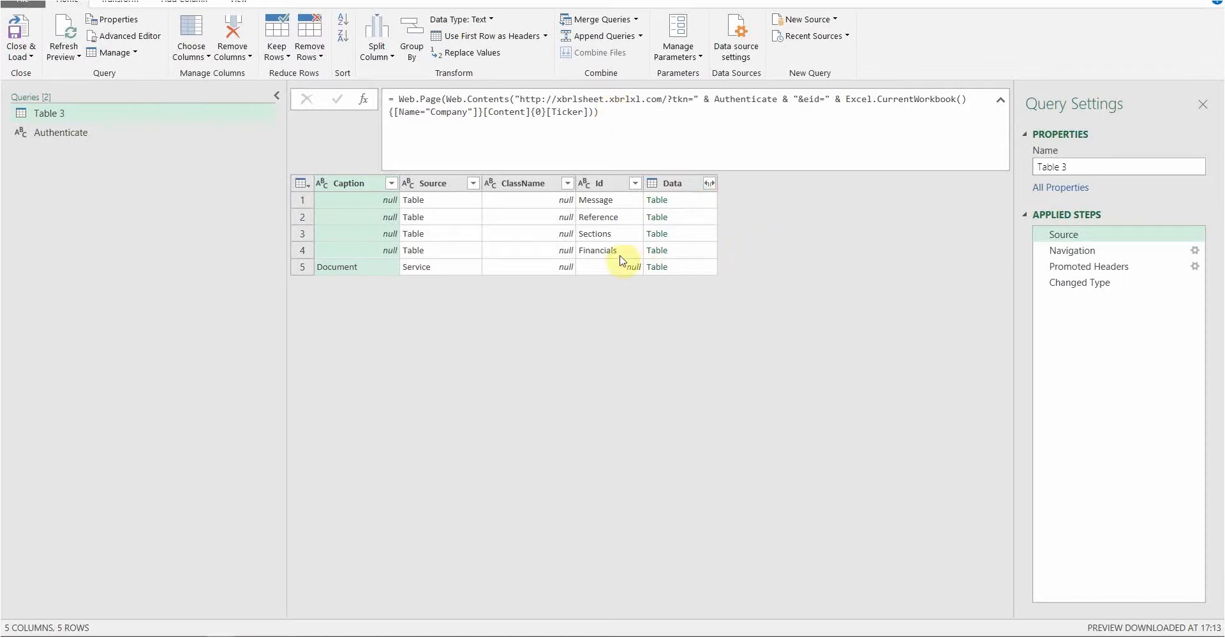
Check the Navigation step, then close the editor keeping changes so Table 3 loads 481 rows
{"action": "left_click", "coordinate": [1070, 256]}
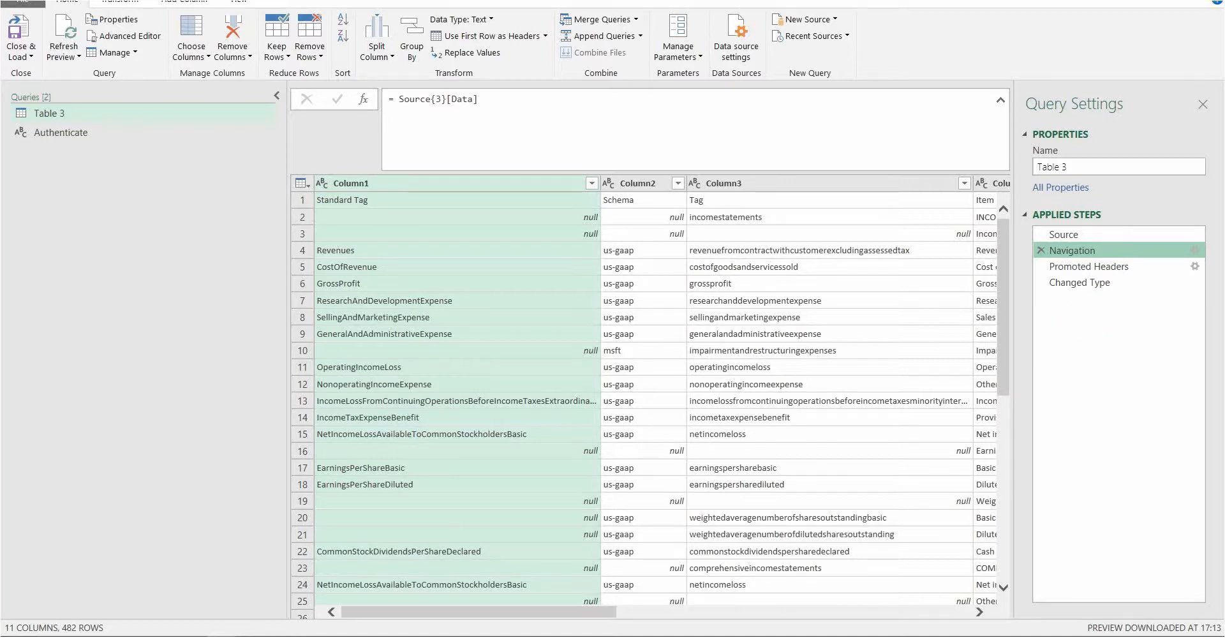
{"action": "key", "text": "alt+F4"}
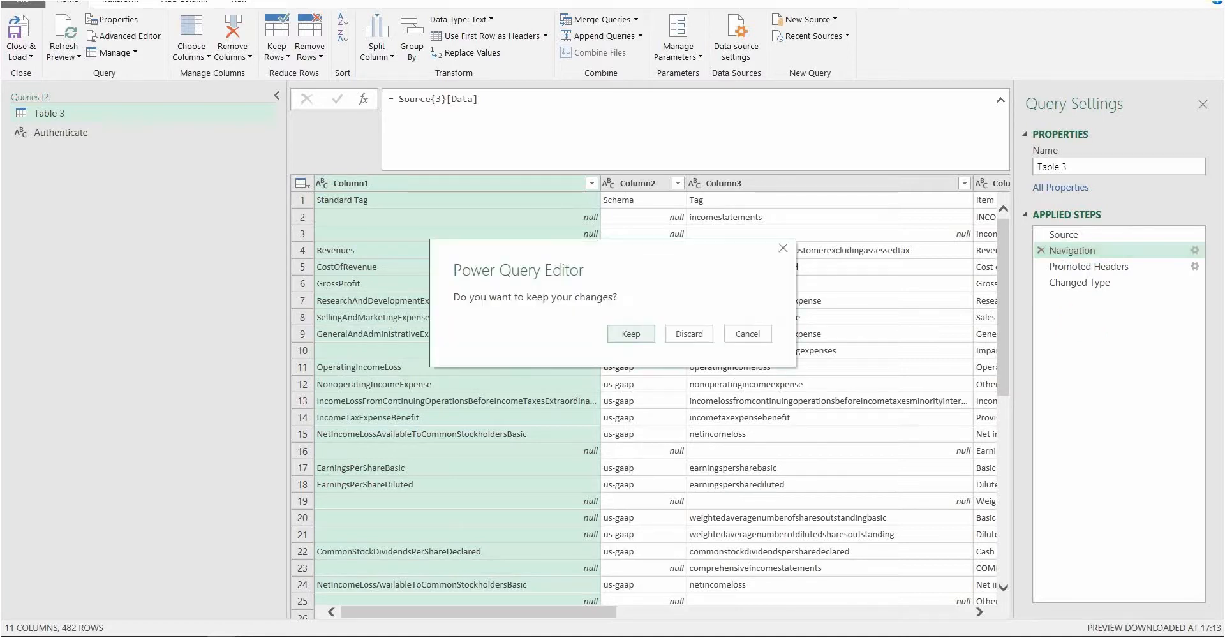
{"action": "left_click", "coordinate": [624, 333]}
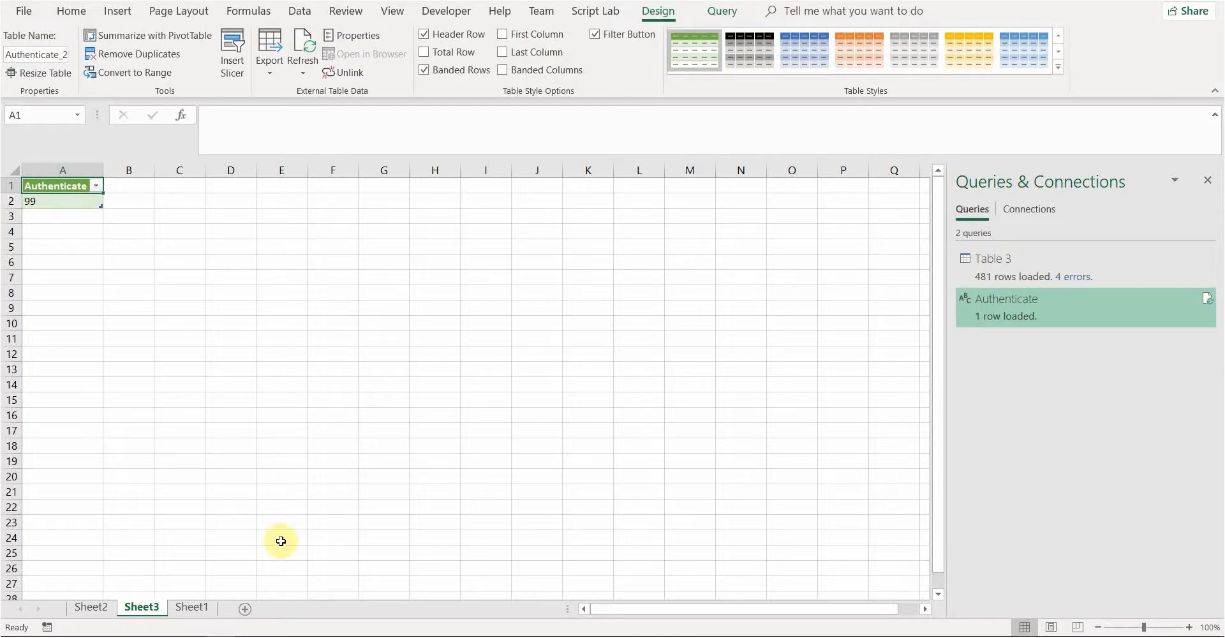
{"action": "left_click", "coordinate": [93, 608]}
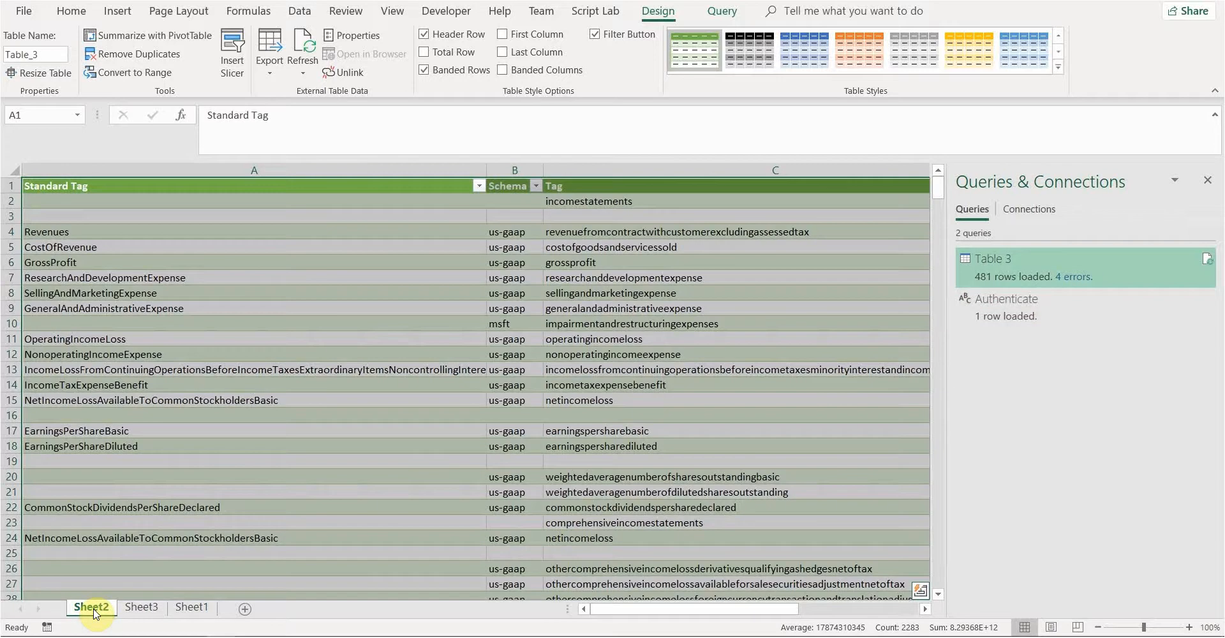
{"action": "left_click", "coordinate": [134, 609]}
{"action": "left_click", "coordinate": [182, 611]}
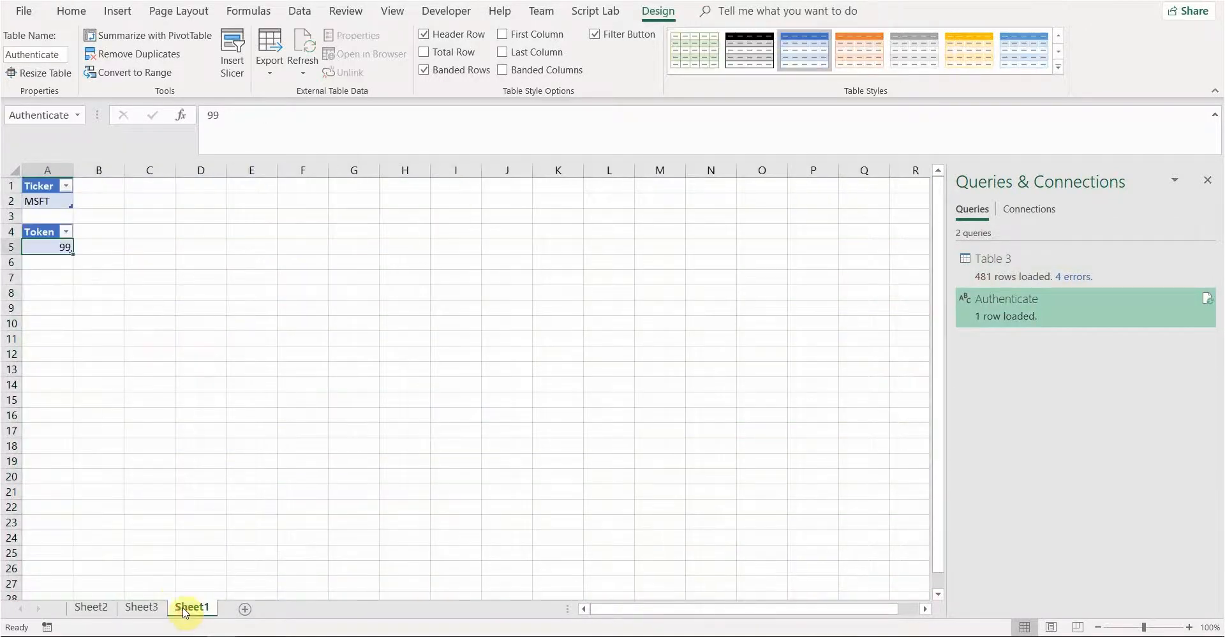
{"action": "left_click", "coordinate": [88, 609]}
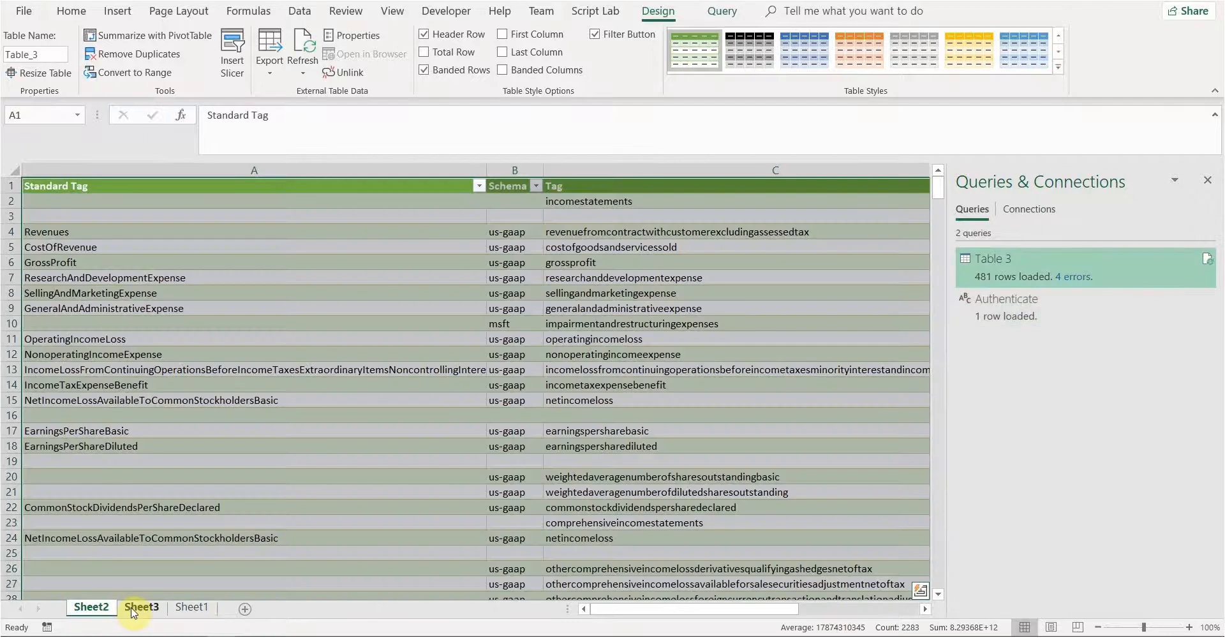
{"action": "left_click", "coordinate": [133, 609]}
{"action": "left_click", "coordinate": [192, 608]}
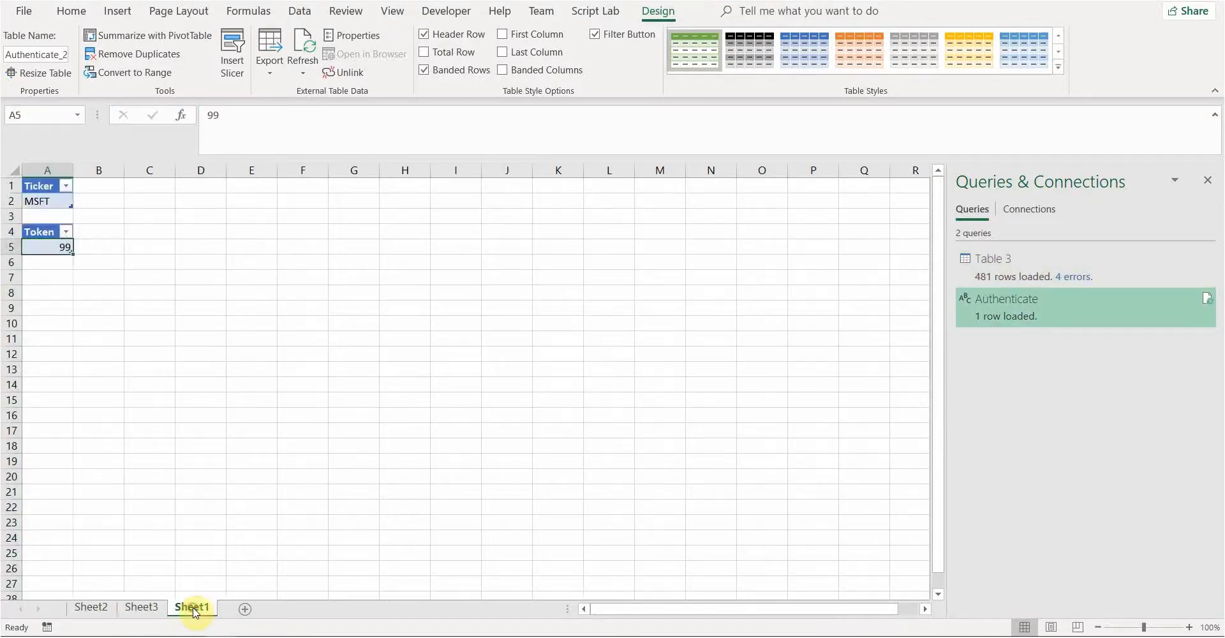
{"action": "left_click", "coordinate": [137, 608]}
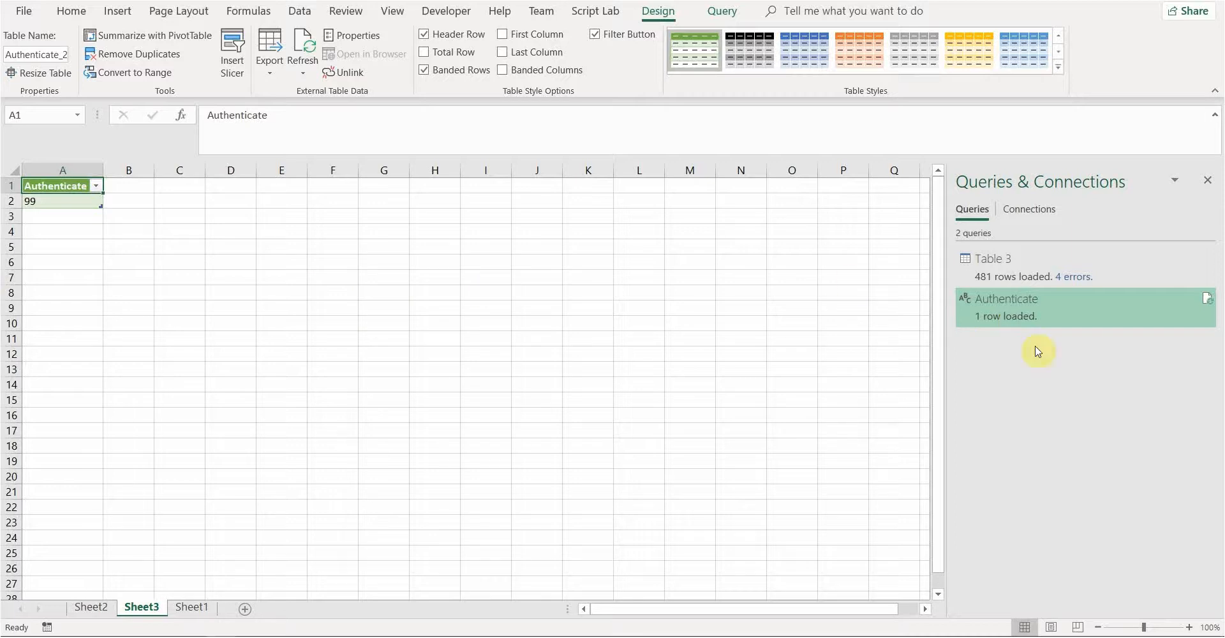
Set the Authenticate query to Only Create Connection, accepting removal of its Sheet3 table
{"action": "double_click", "coordinate": [1001, 309]}
{"action": "mouse_move", "coordinate": [1001, 308]}
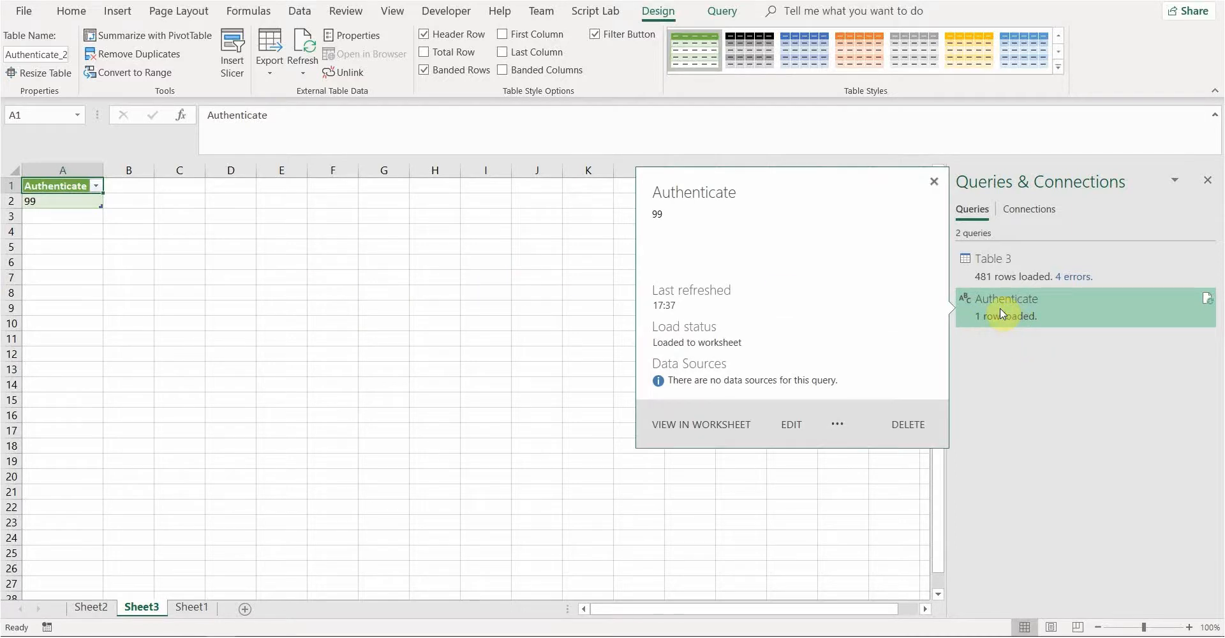
{"action": "right_click", "coordinate": [1001, 309]}
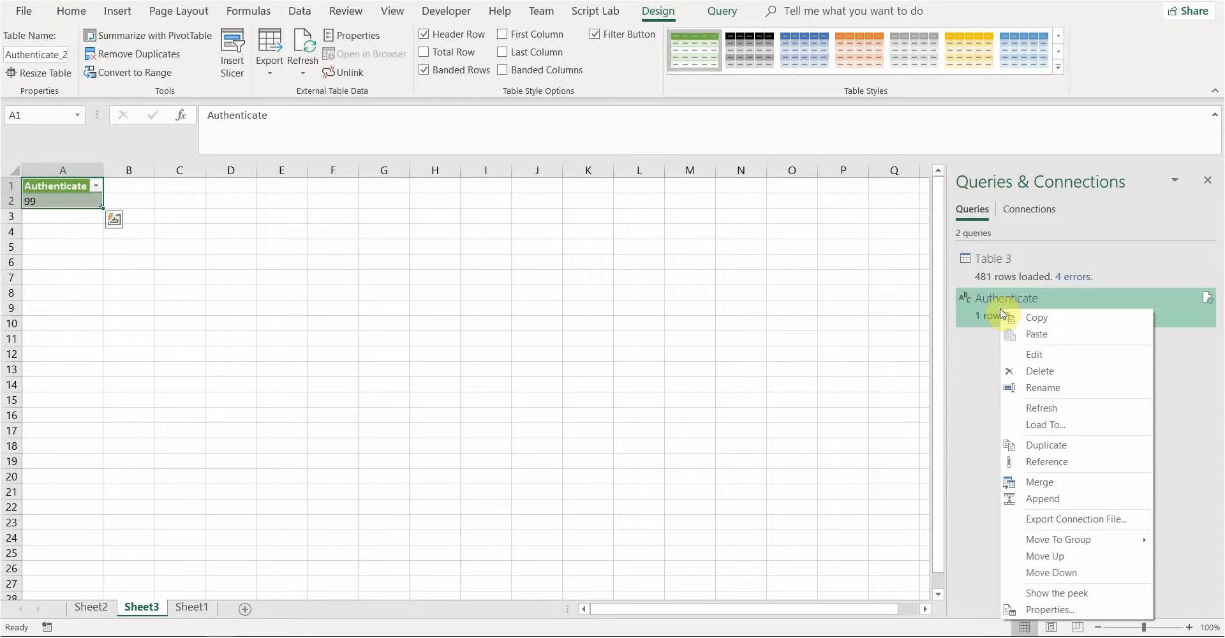
{"action": "left_click", "coordinate": [1058, 431]}
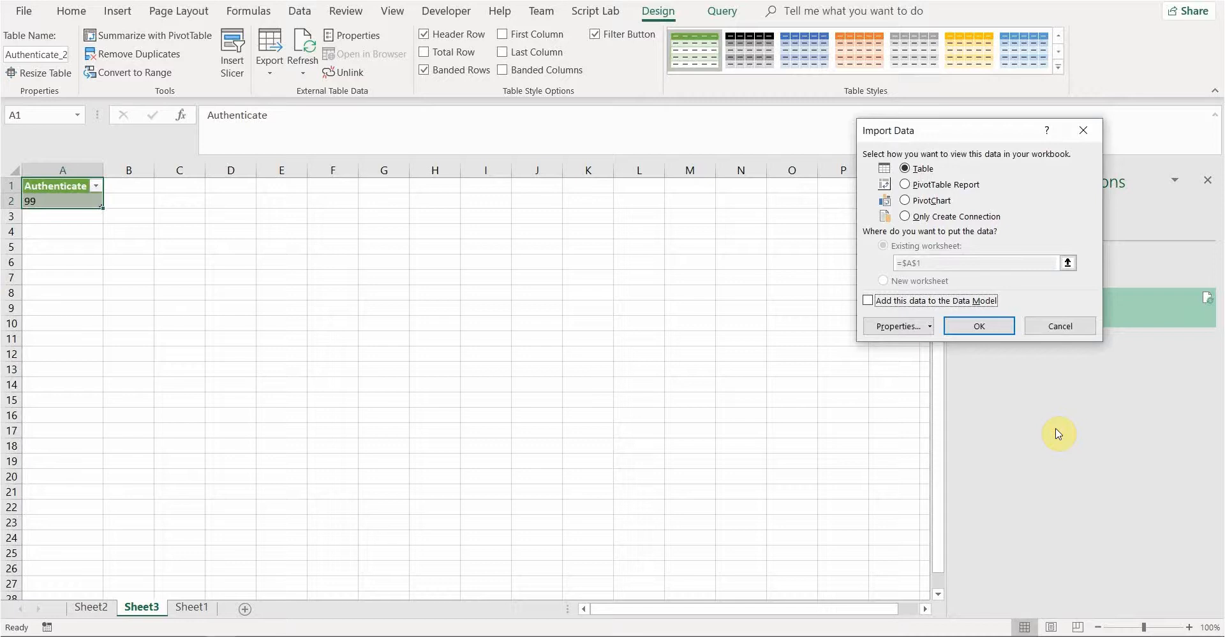
{"action": "left_click", "coordinate": [906, 215]}
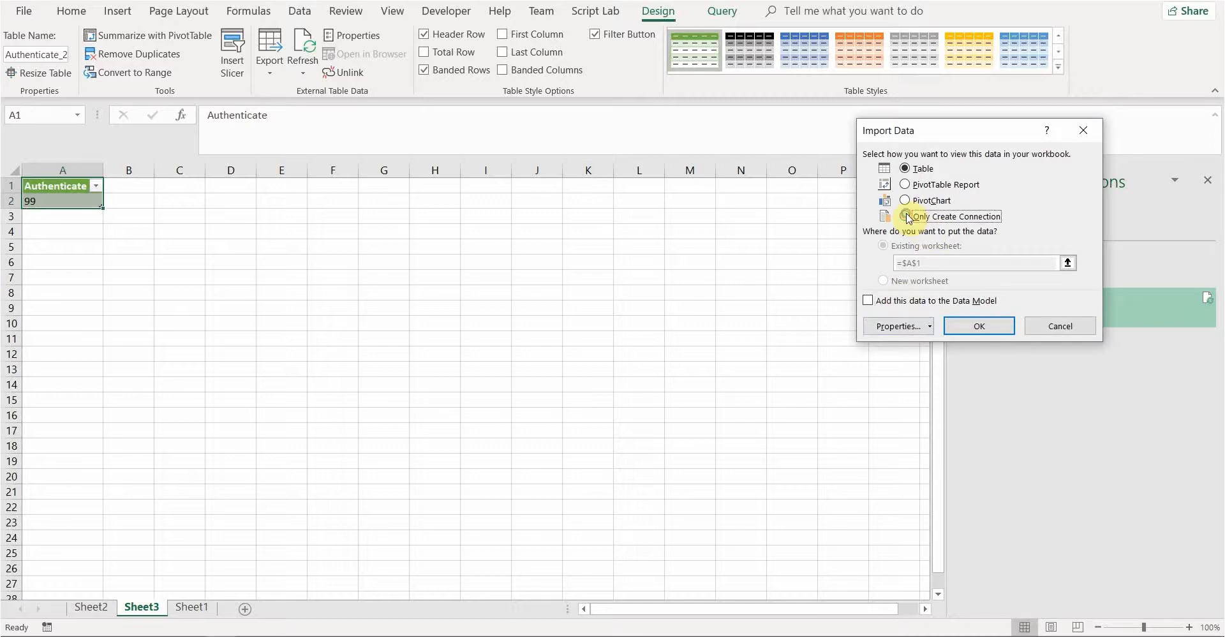
{"action": "left_click", "coordinate": [992, 325]}
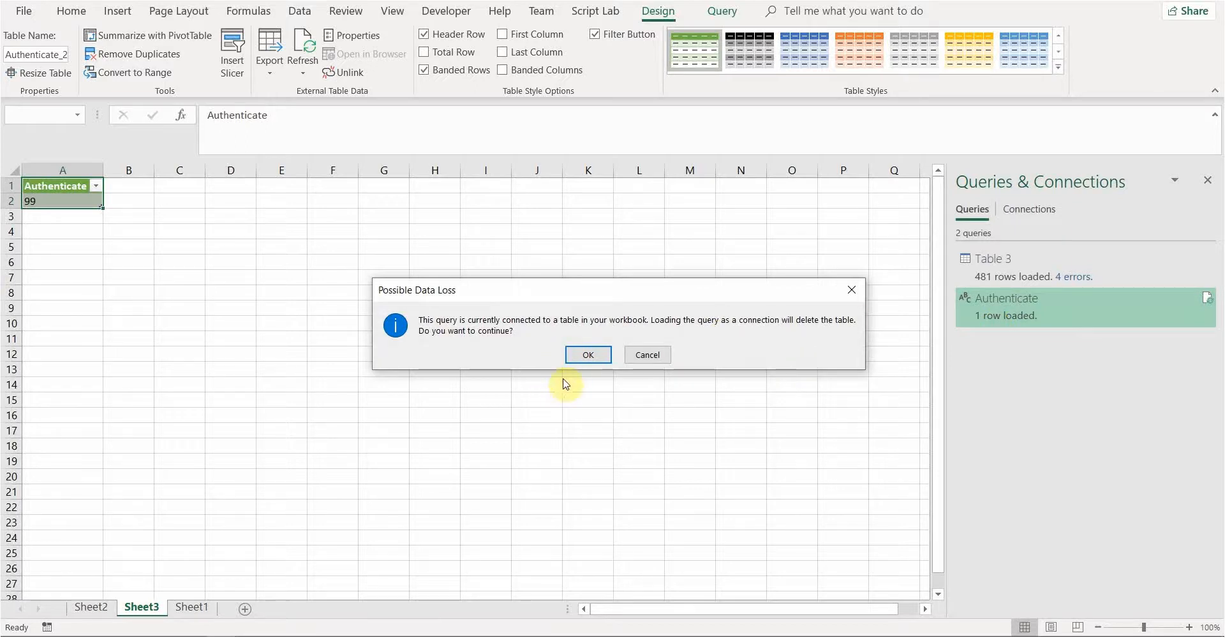
{"action": "left_click", "coordinate": [579, 356]}
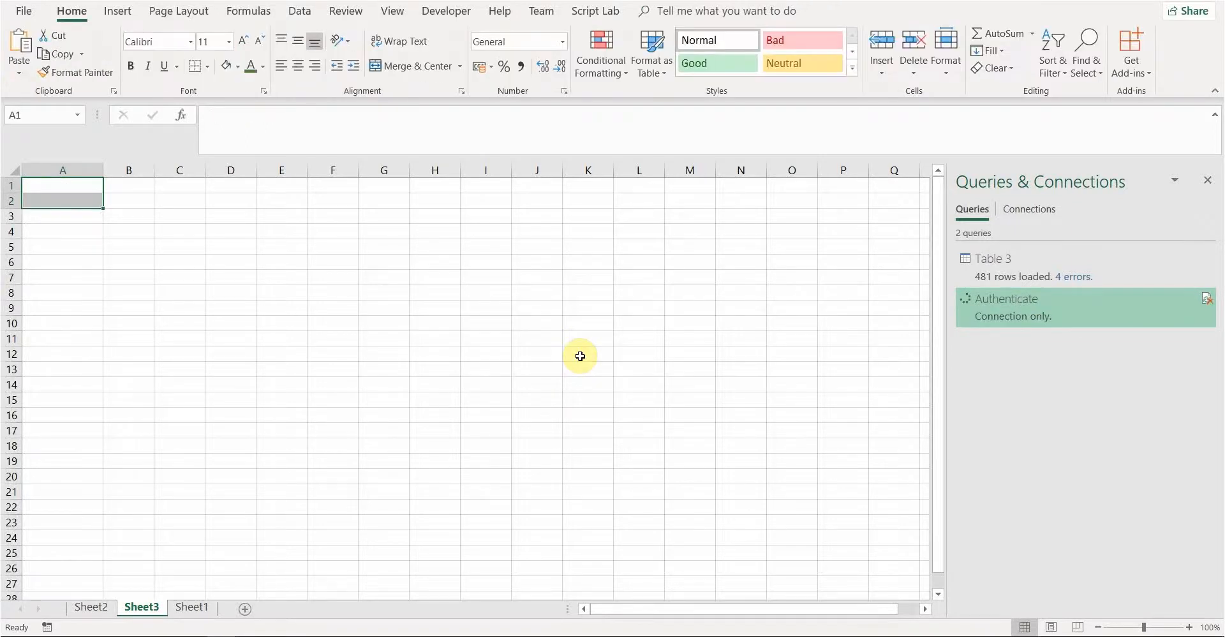
Delete the emptied Sheet3 worksheet
{"action": "left_click", "coordinate": [67, 244]}
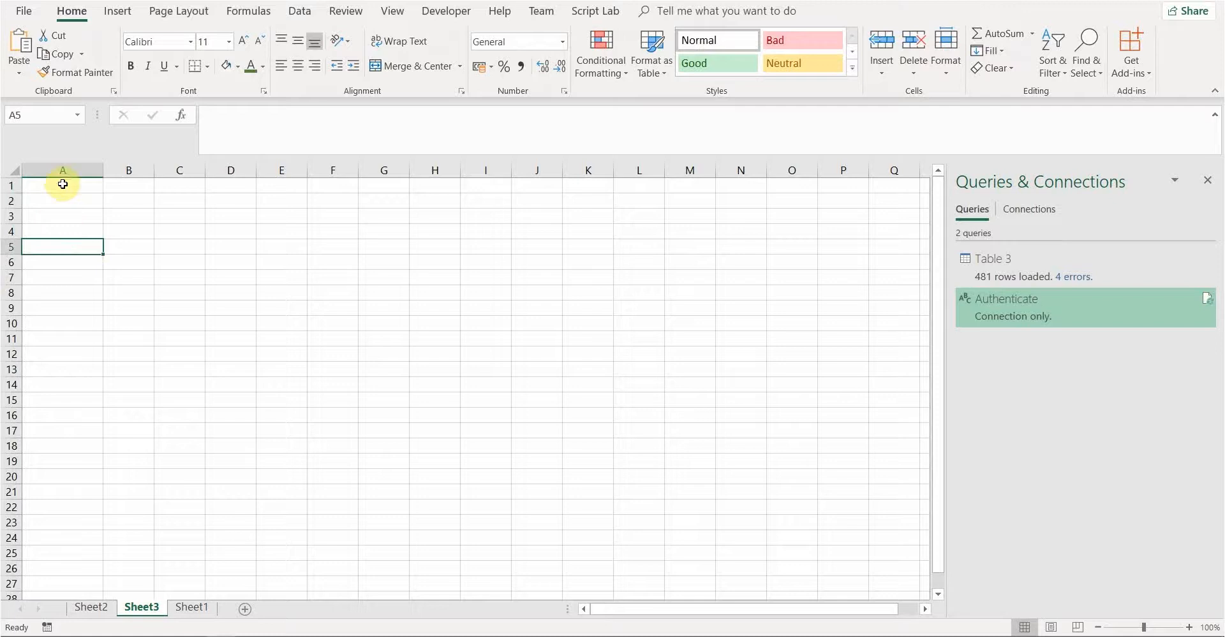
{"action": "left_click", "coordinate": [71, 185]}
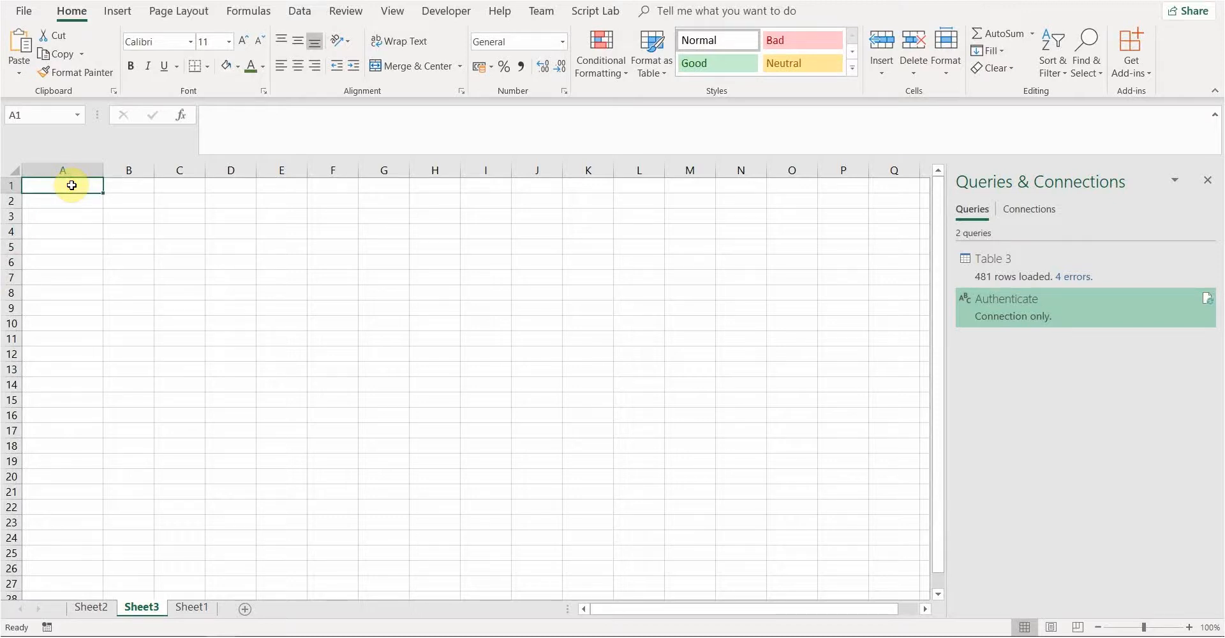
{"action": "right_click", "coordinate": [146, 607]}
{"action": "left_click", "coordinate": [200, 439]}
{"action": "left_click", "coordinate": [590, 352]}
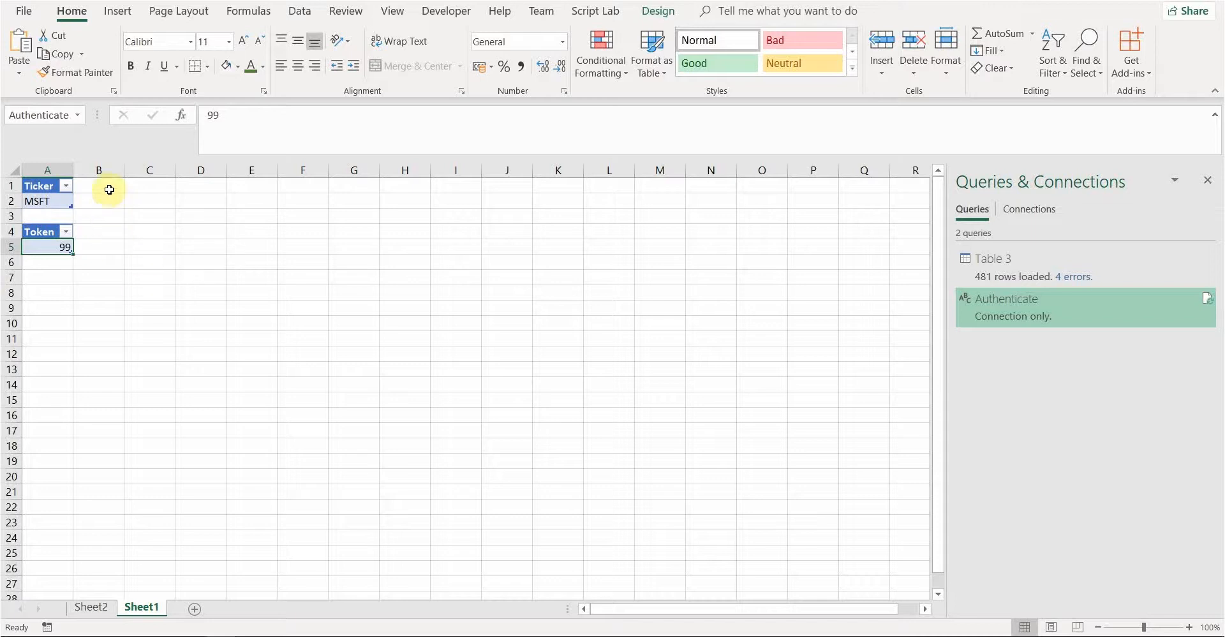
Review Sheet2's Table 3 data and Sheet1's Ticker and Token tables
{"action": "left_click", "coordinate": [97, 608]}
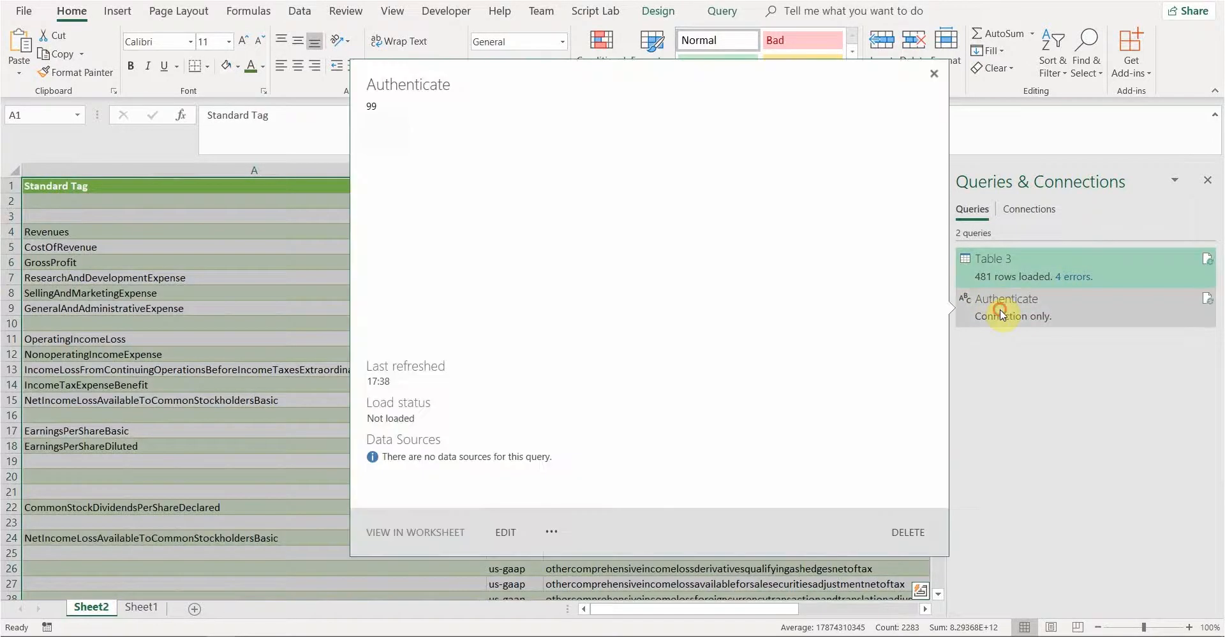
{"action": "left_click", "coordinate": [1002, 314]}
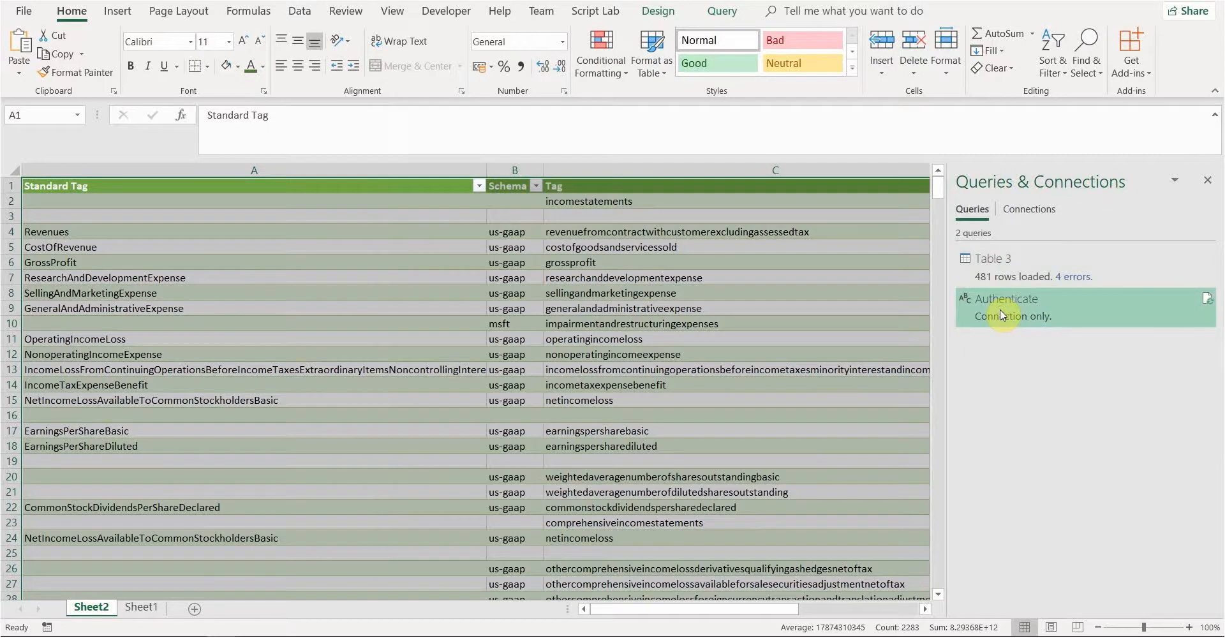
{"action": "left_click", "coordinate": [141, 607]}
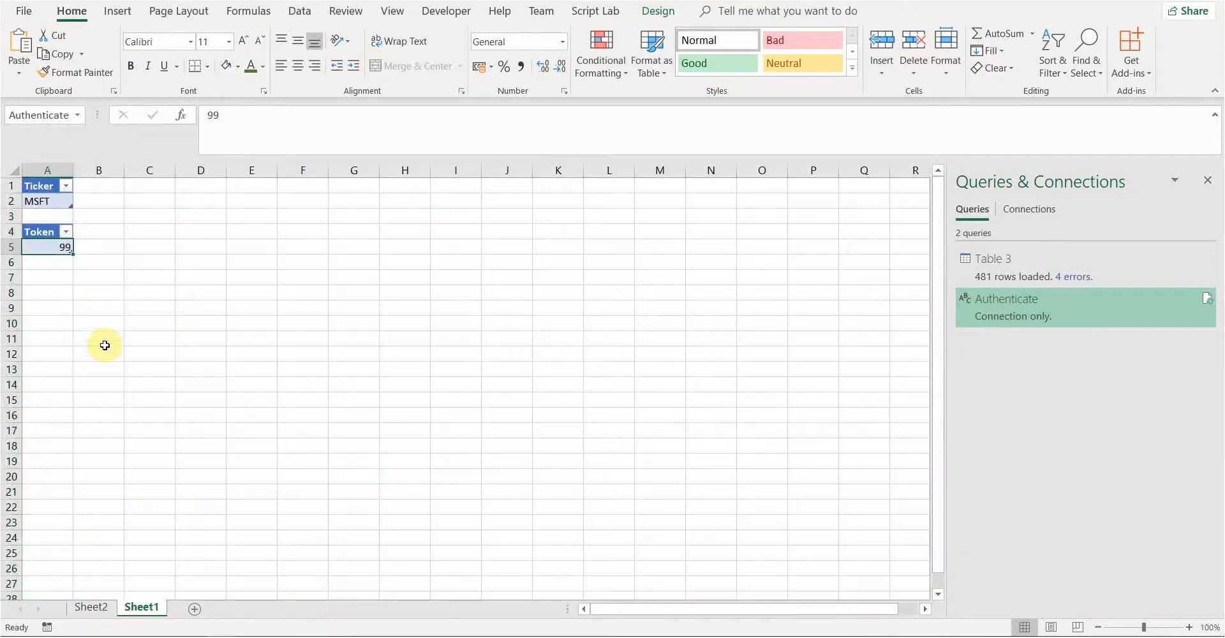